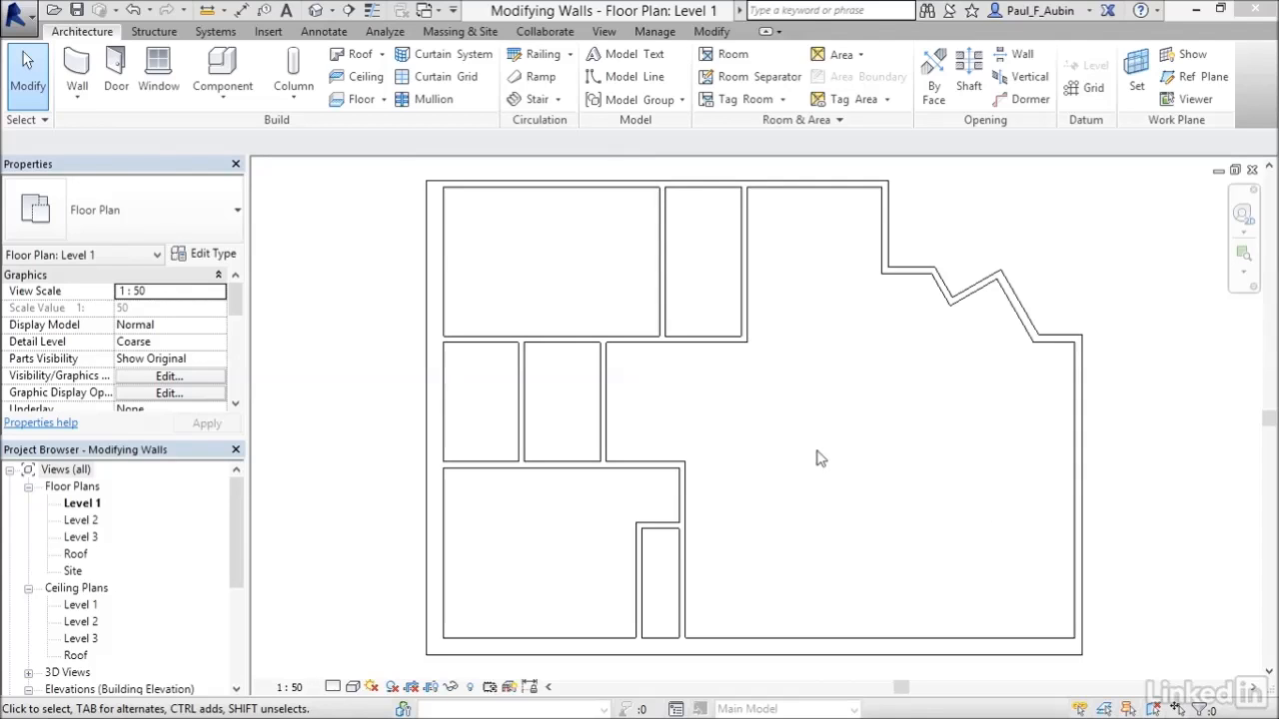
# Move the interior wall between the two upper middle rooms 874 mm to the right, snapping from endpoint to endpoint.
pyautogui.click(711, 31)
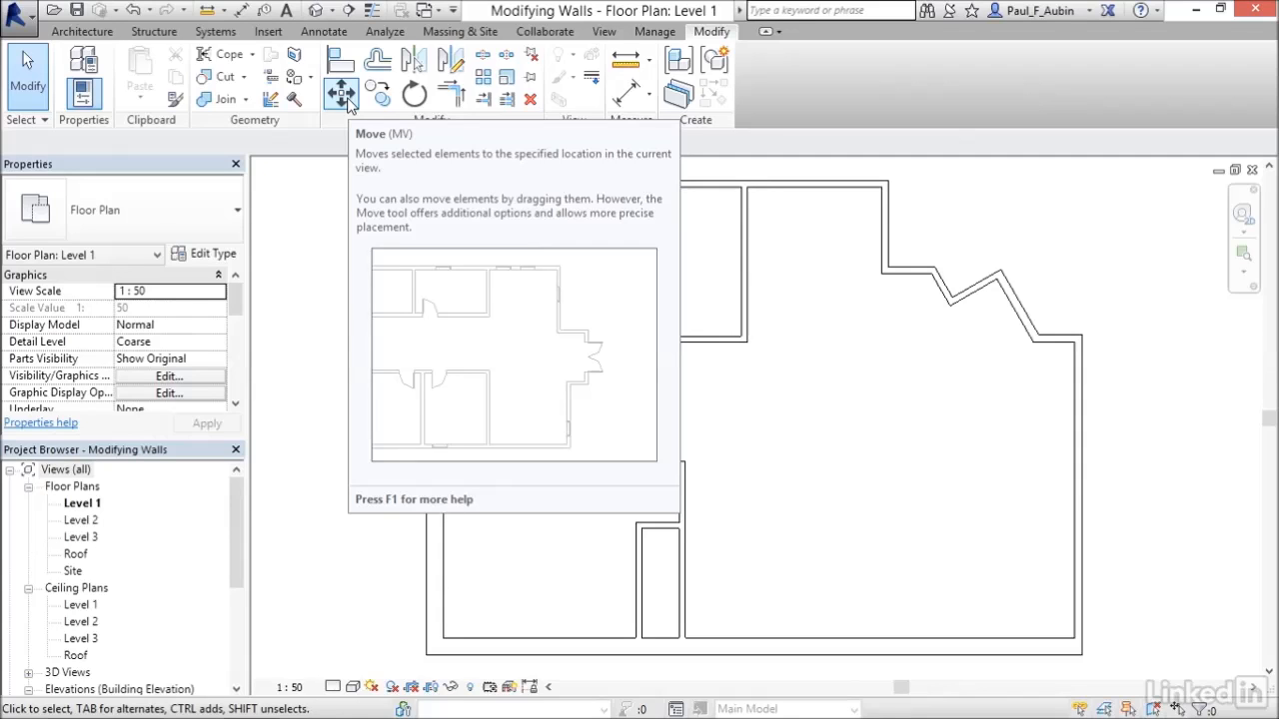
pyautogui.press('m')
pyautogui.press('v')
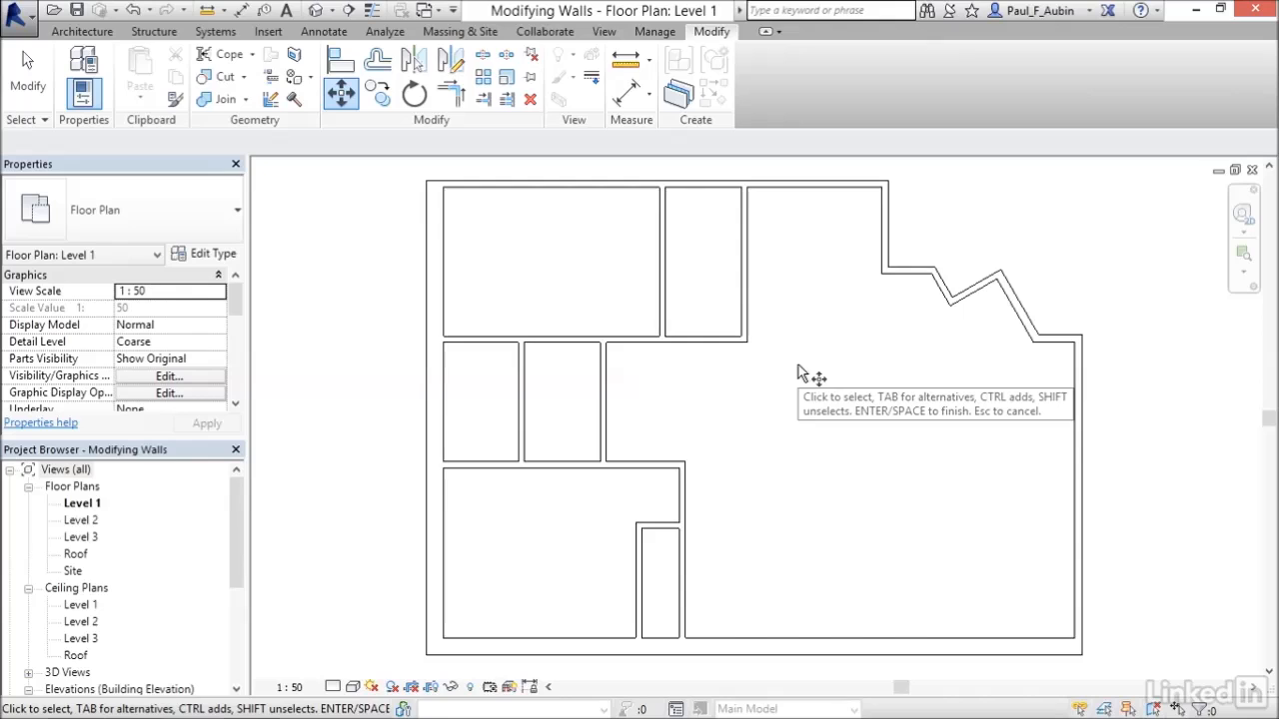
pyautogui.click(755, 281)
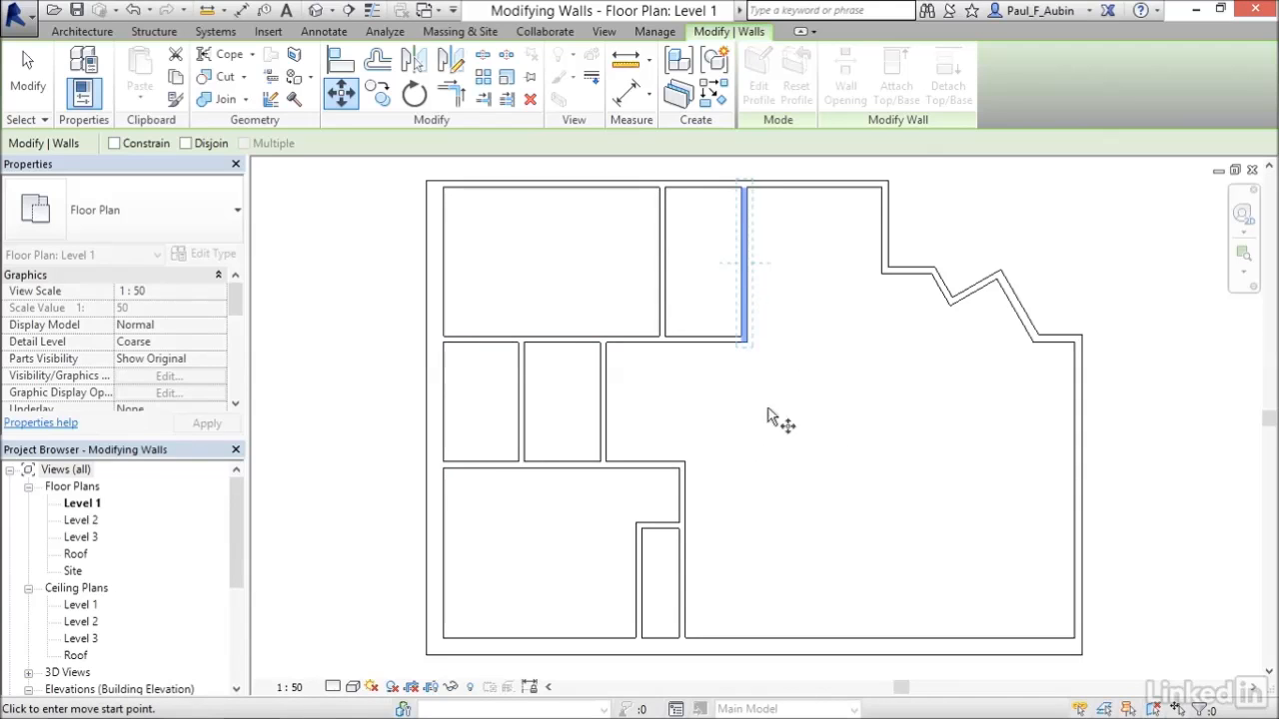
pyautogui.click(636, 525)
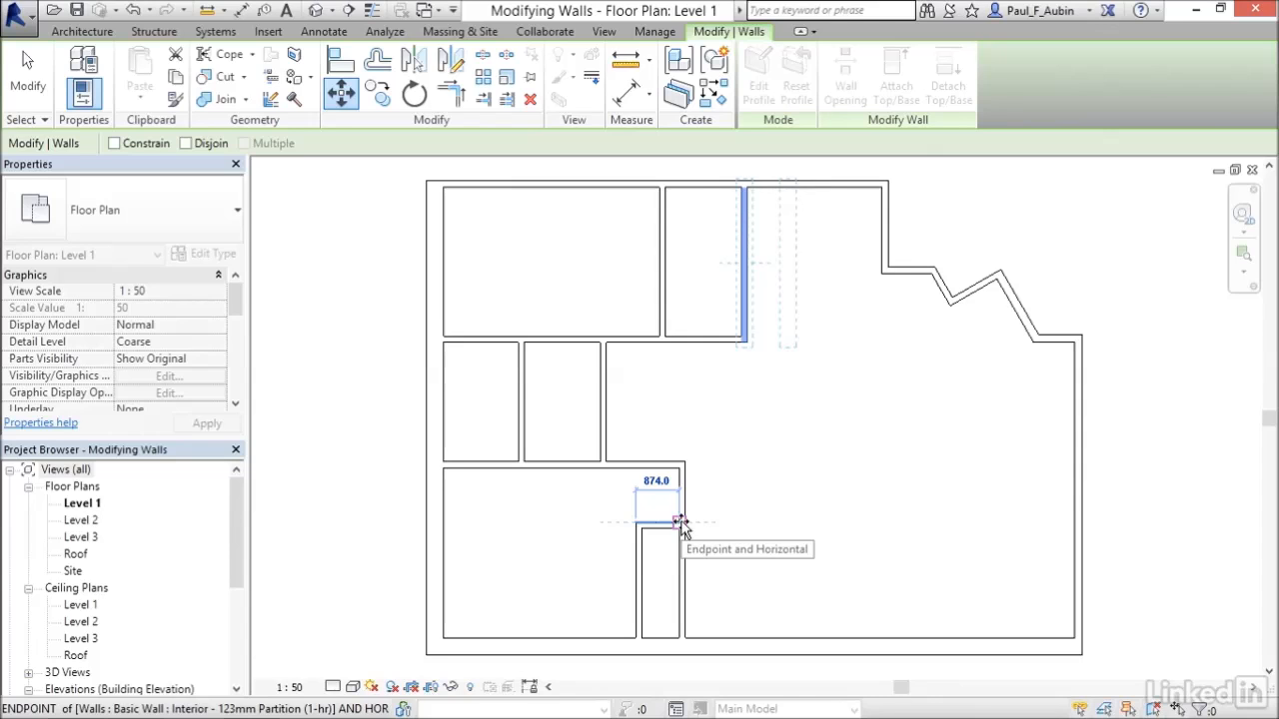
pyautogui.click(679, 523)
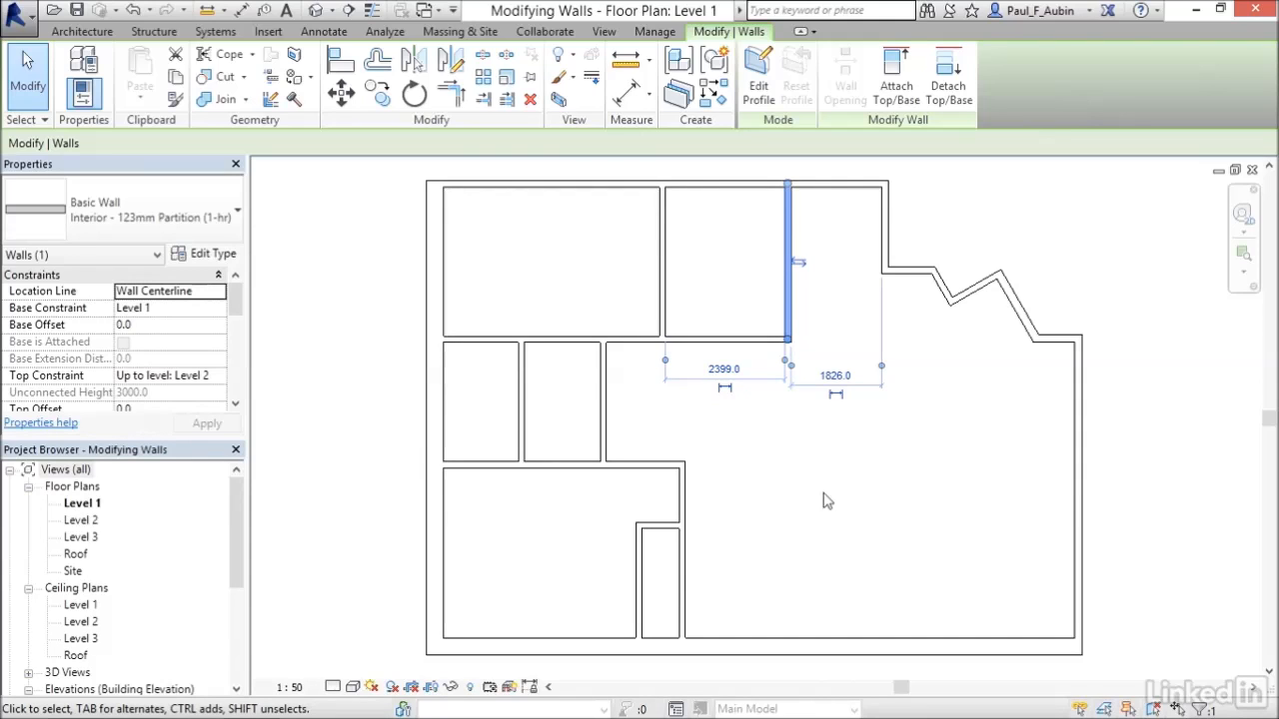
# Move the same wall 750 mm to the left.
pyautogui.click(340, 95)
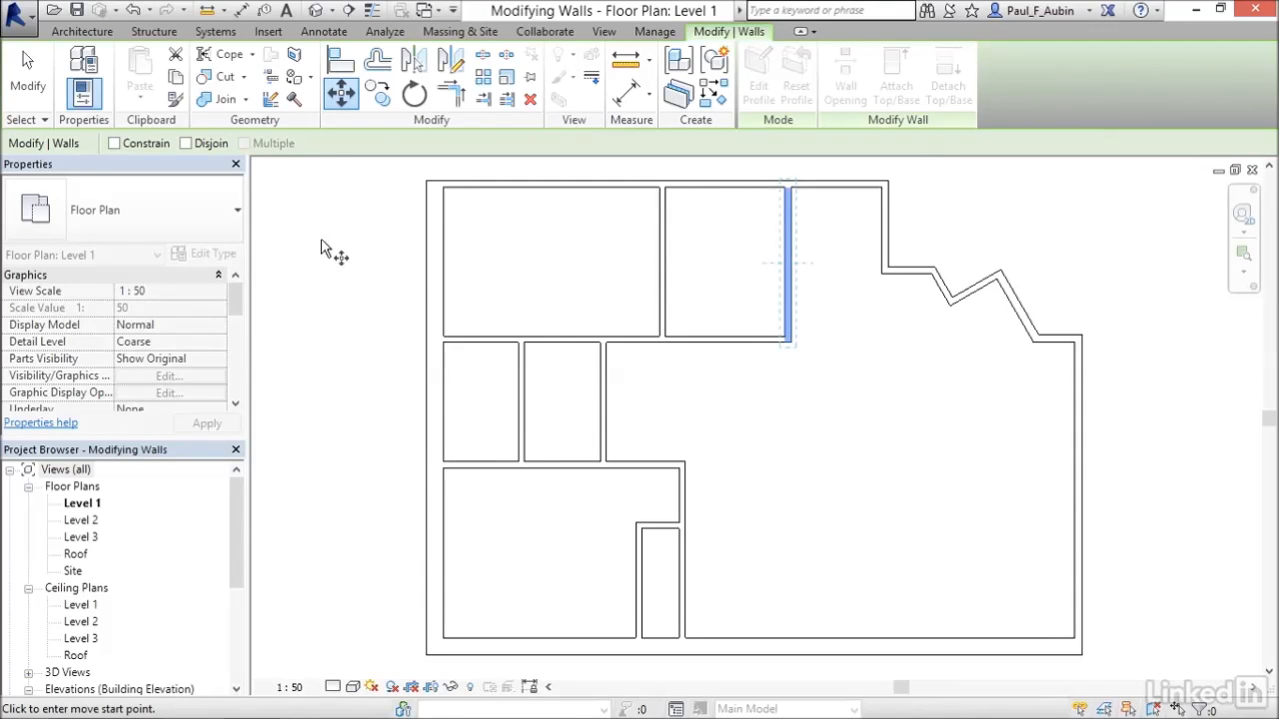
pyautogui.click(810, 401)
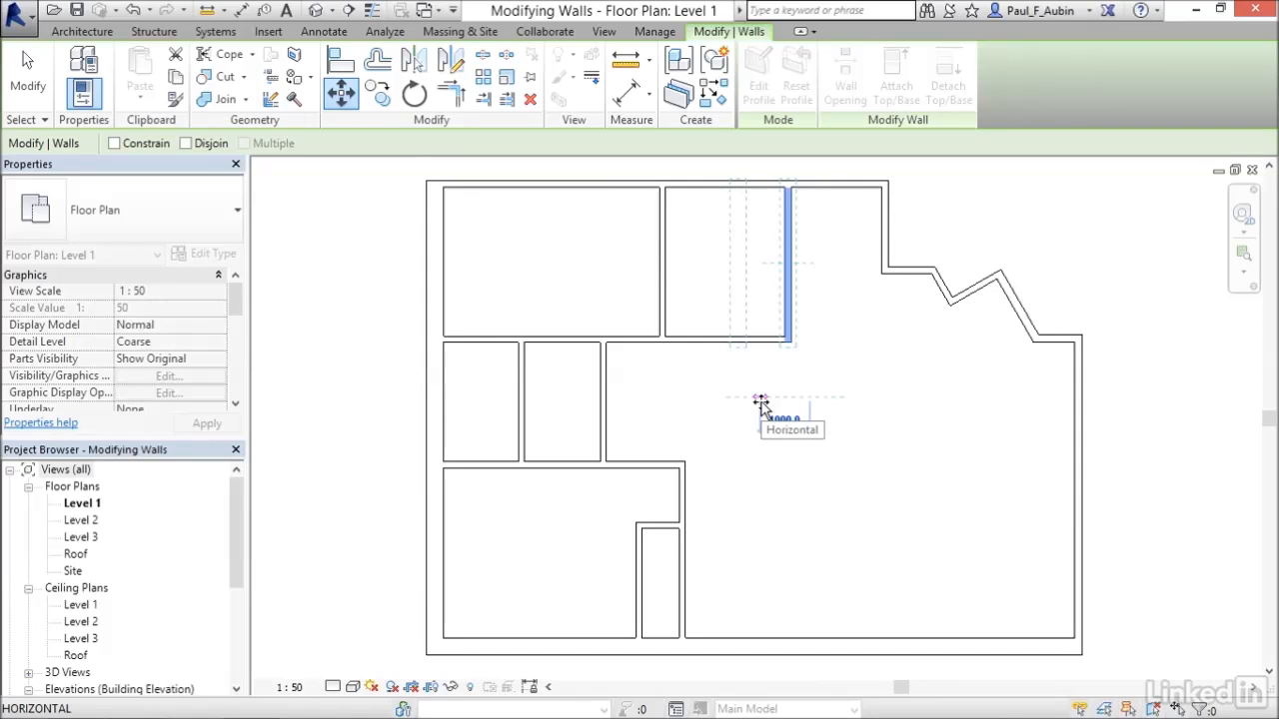
pyautogui.write('750')
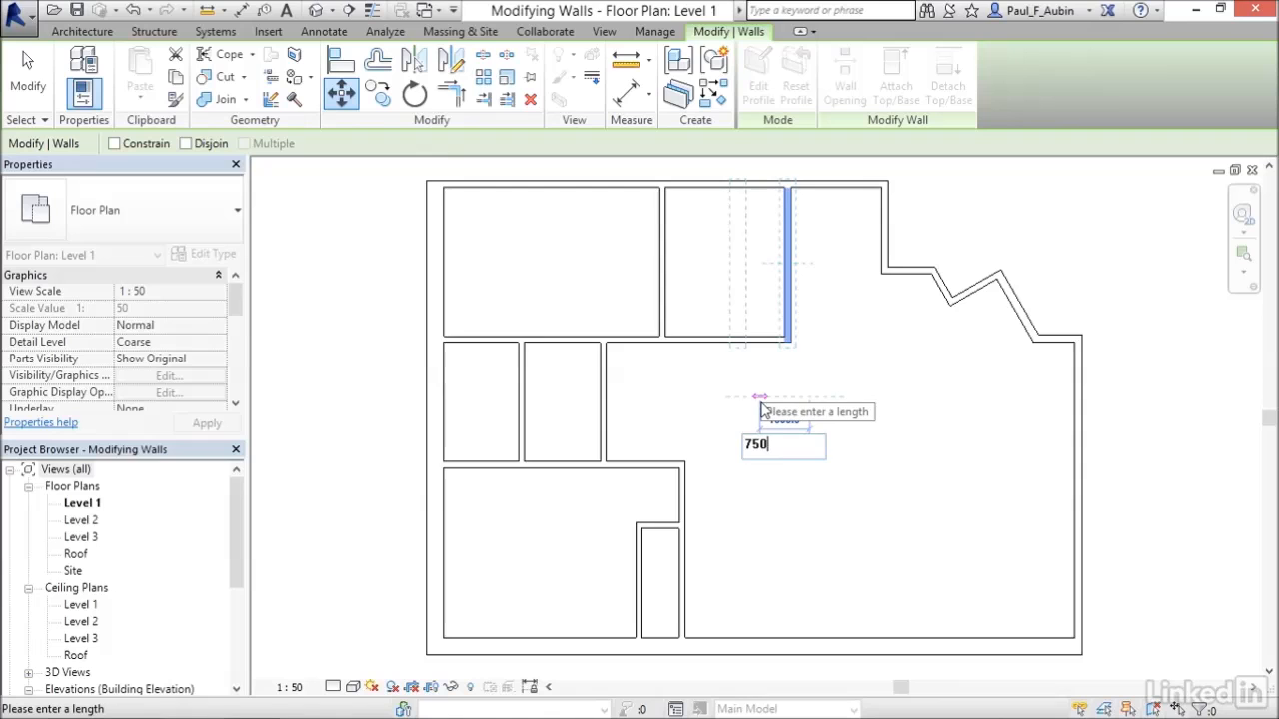
pyautogui.press('Return')
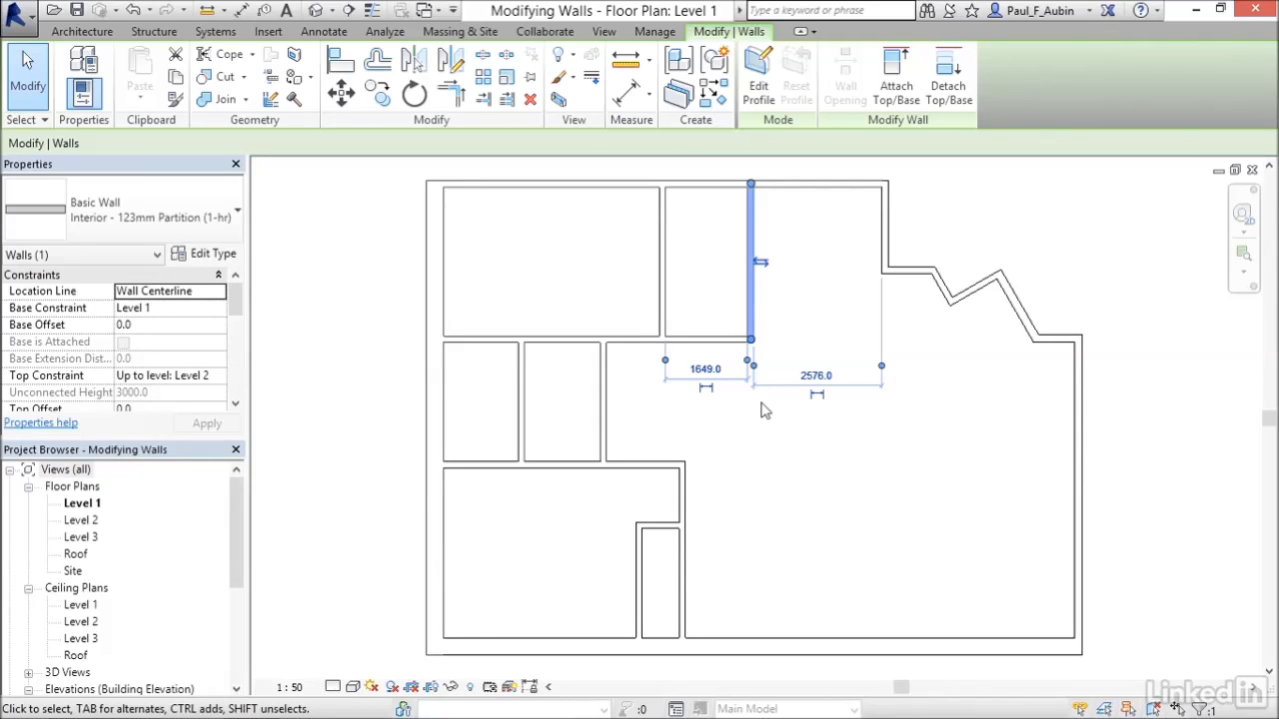
# Copy the wall 900 mm to the right.
pyautogui.click(378, 95)
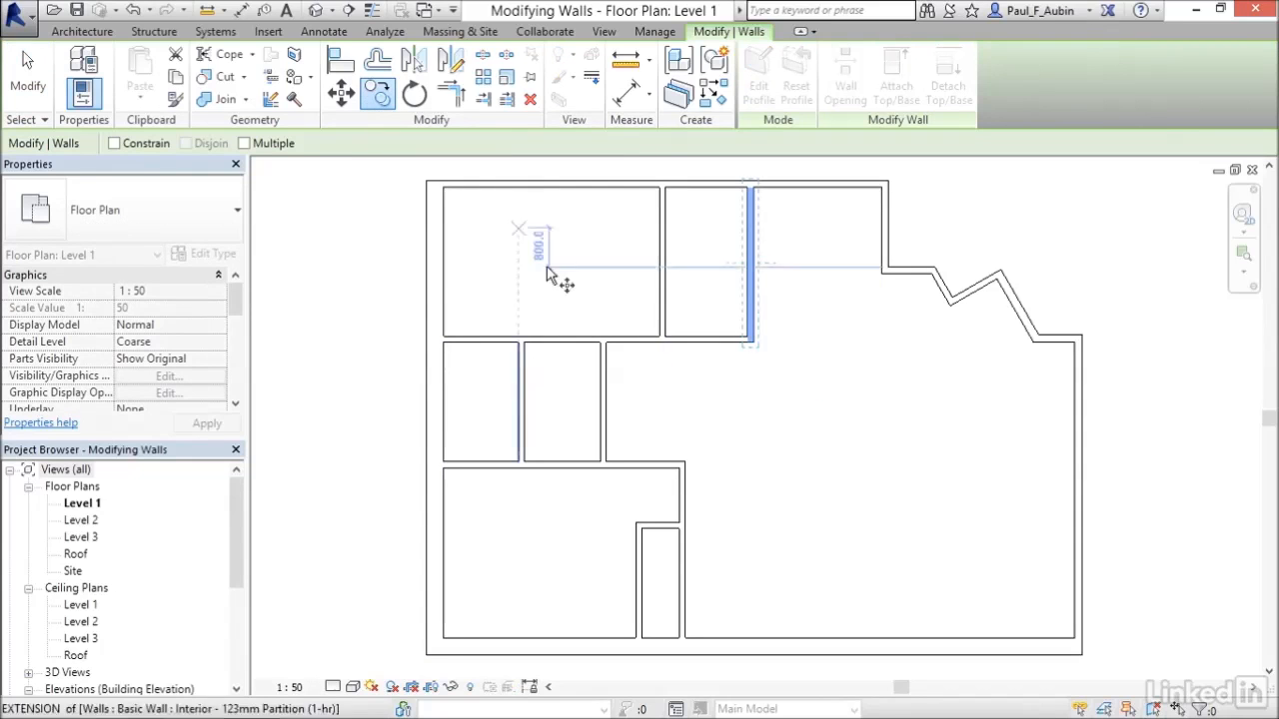
pyautogui.click(751, 301)
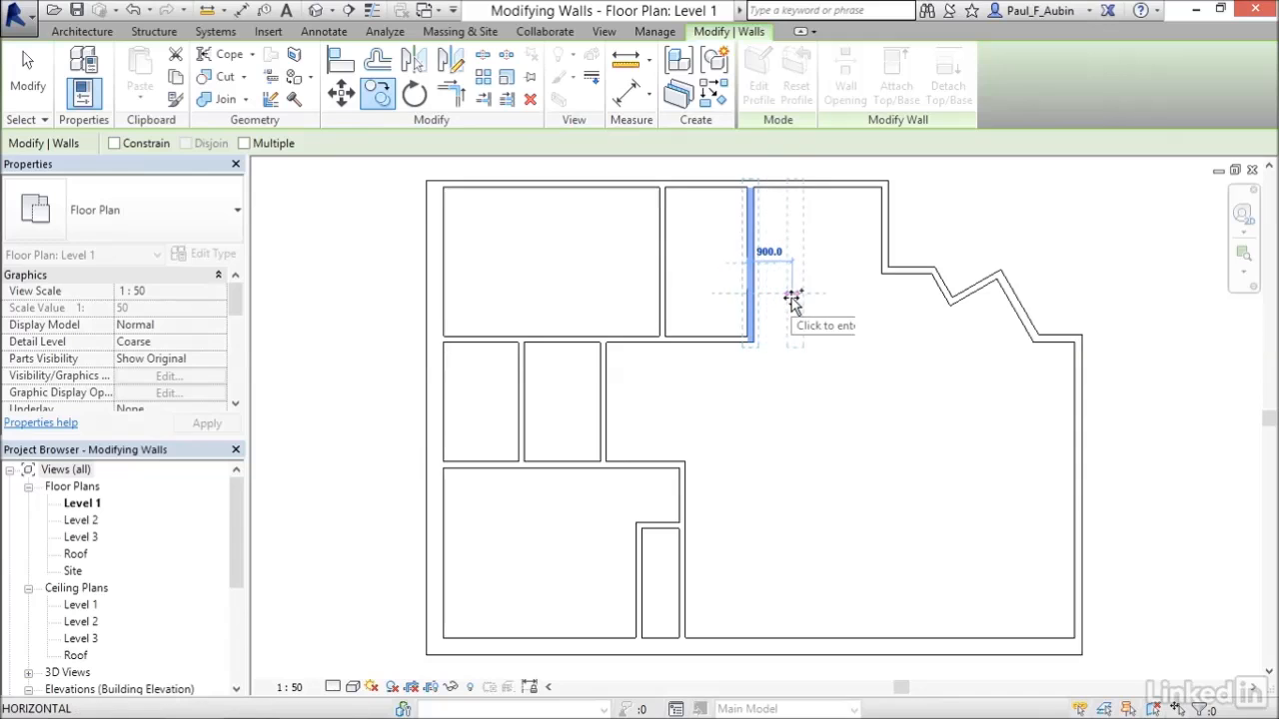
pyautogui.click(789, 300)
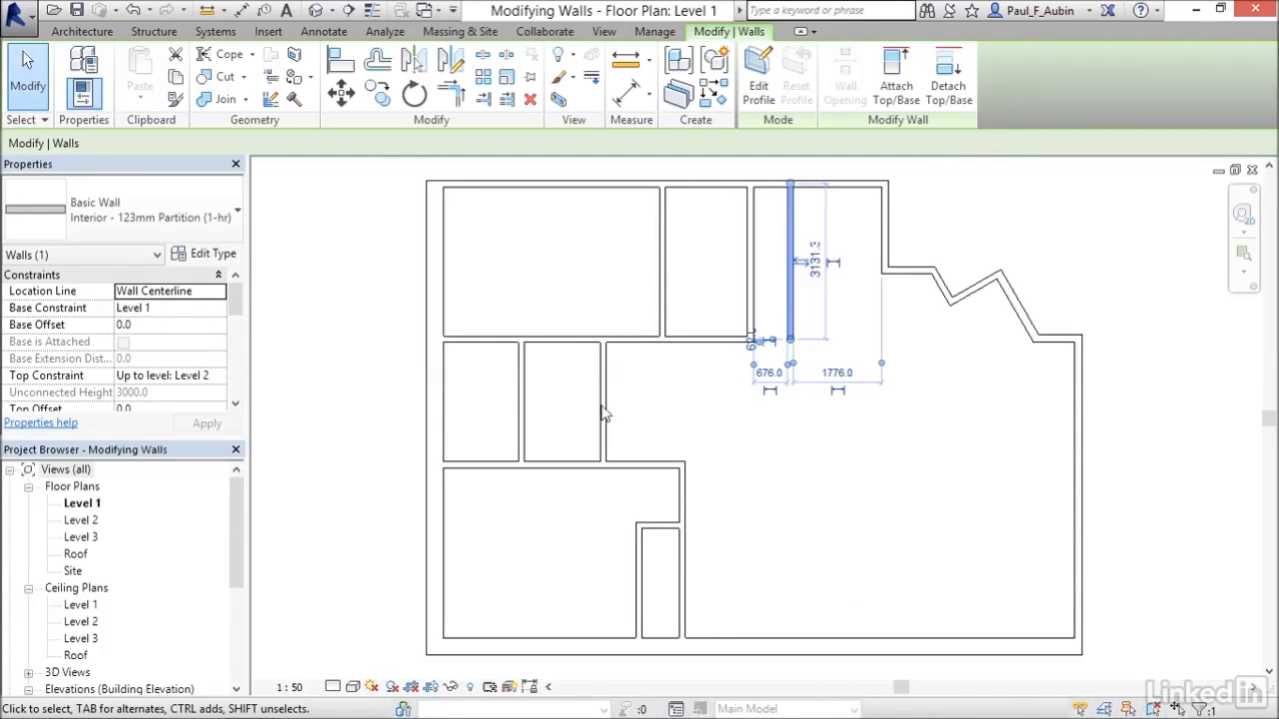
# Try to move the copied wall downward, and undo the move.
pyautogui.click(341, 93)
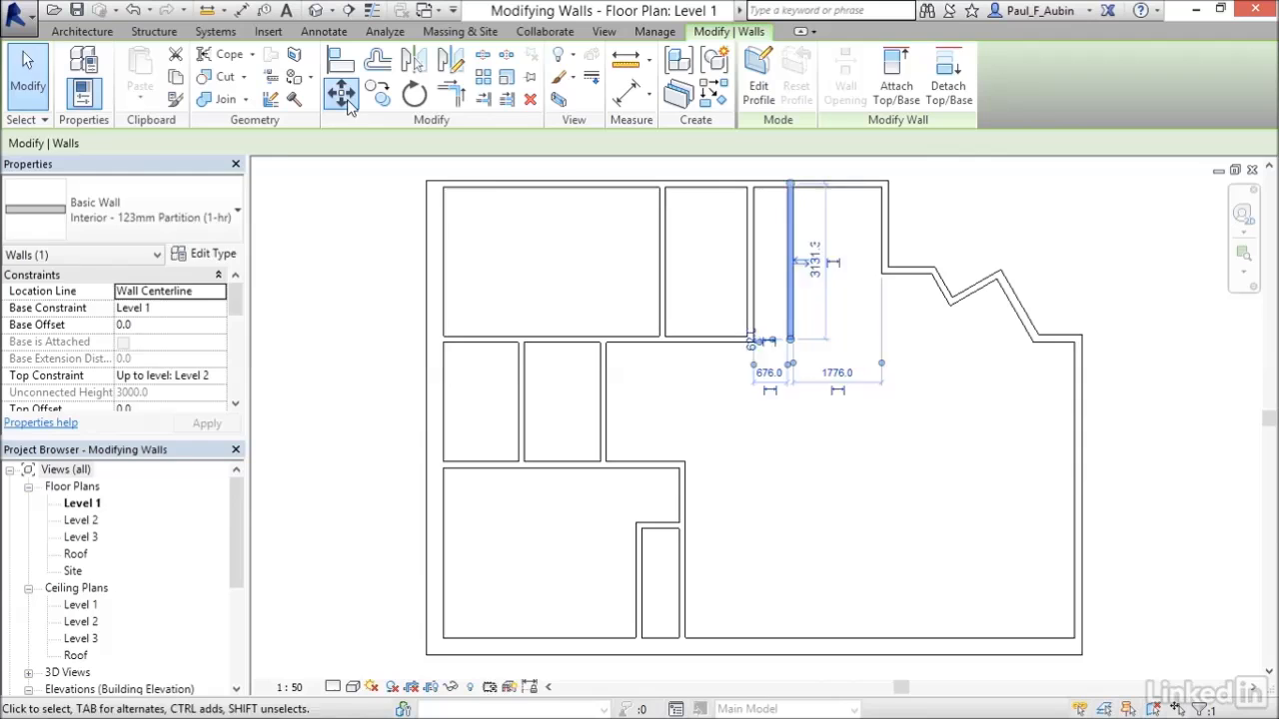
pyautogui.click(815, 324)
pyautogui.click(815, 482)
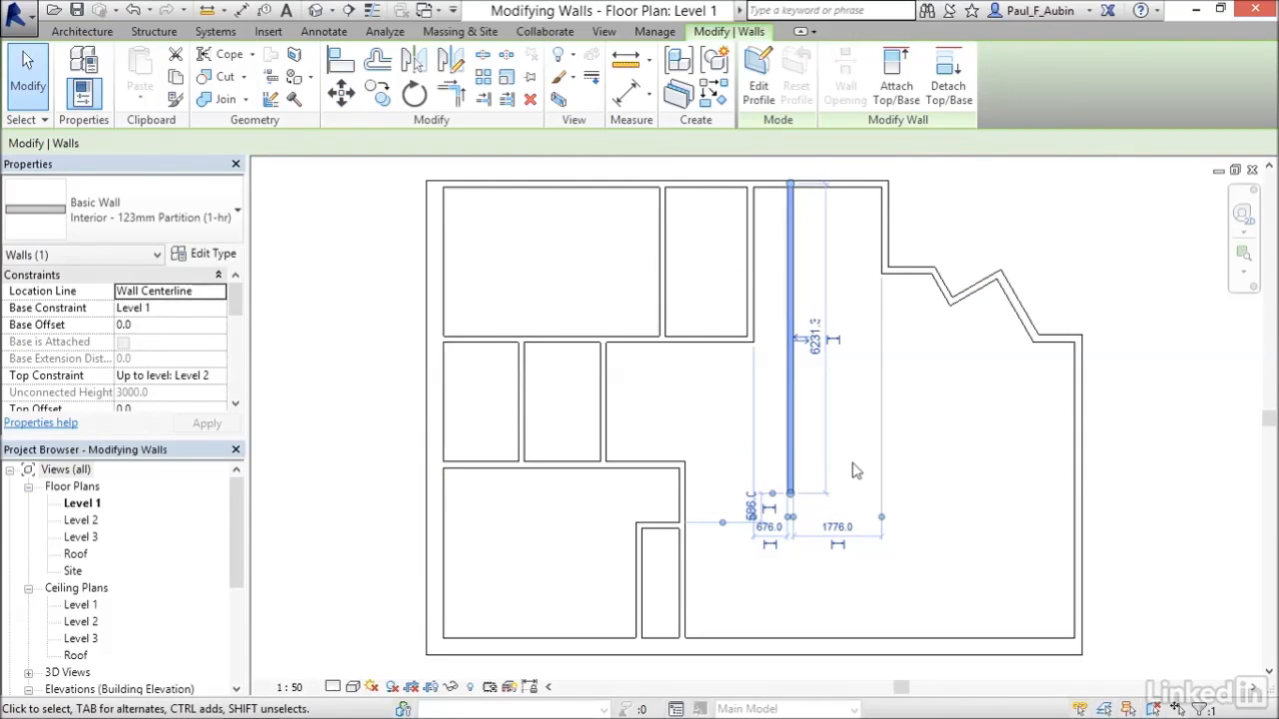
pyautogui.hotkey('ctrl', 'z')
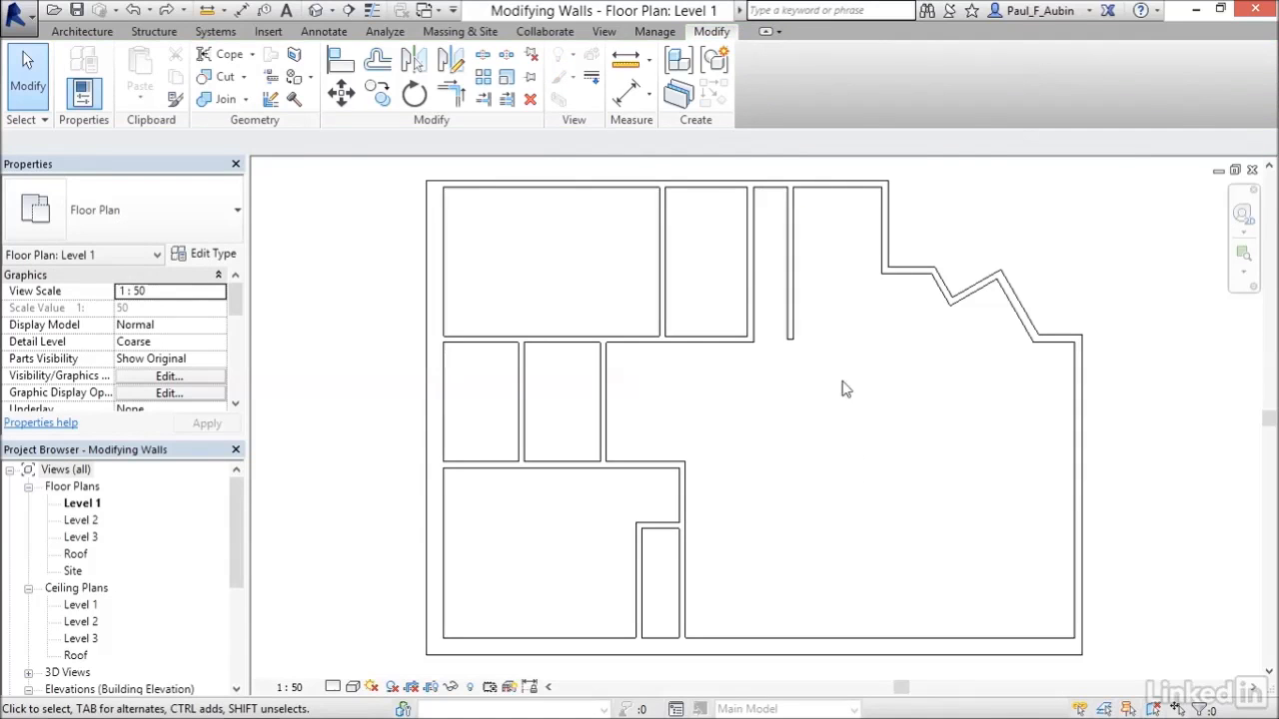
# Move the copied wall 3100 mm straight down with Disjoin turned on so it detaches from the connected walls.
pyautogui.click(792, 305)
pyautogui.click(350, 102)
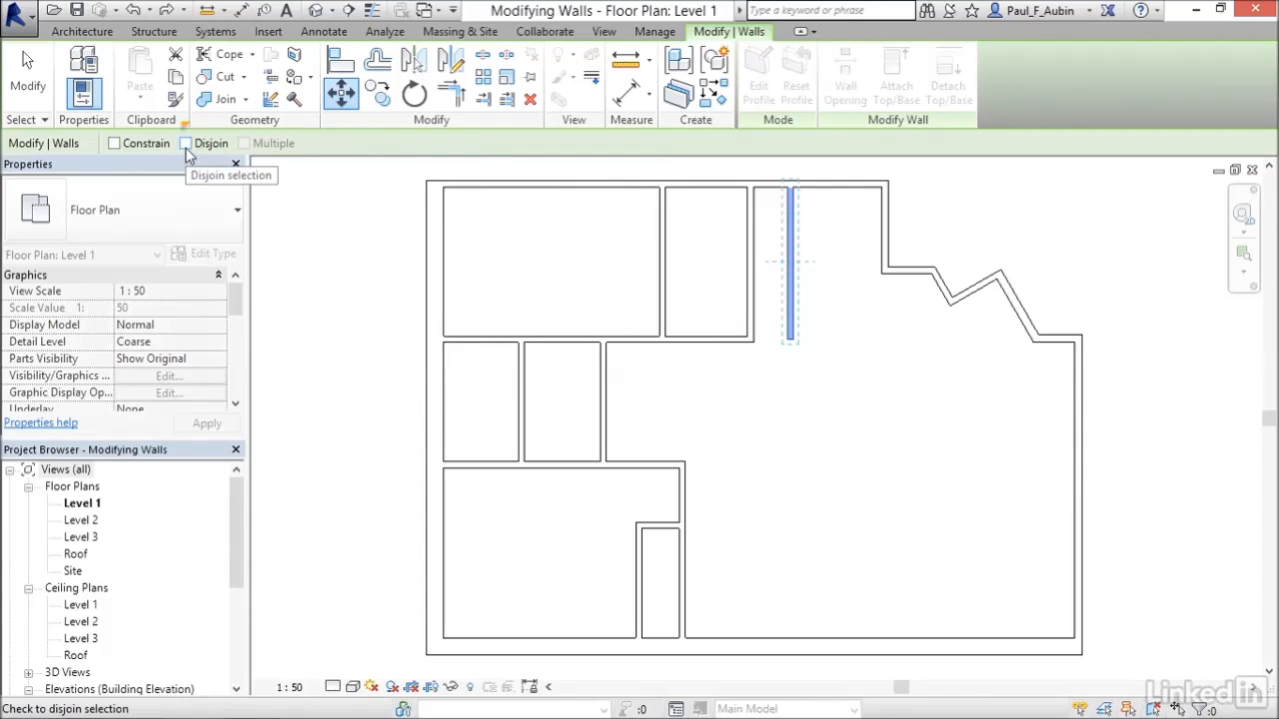
pyautogui.click(186, 146)
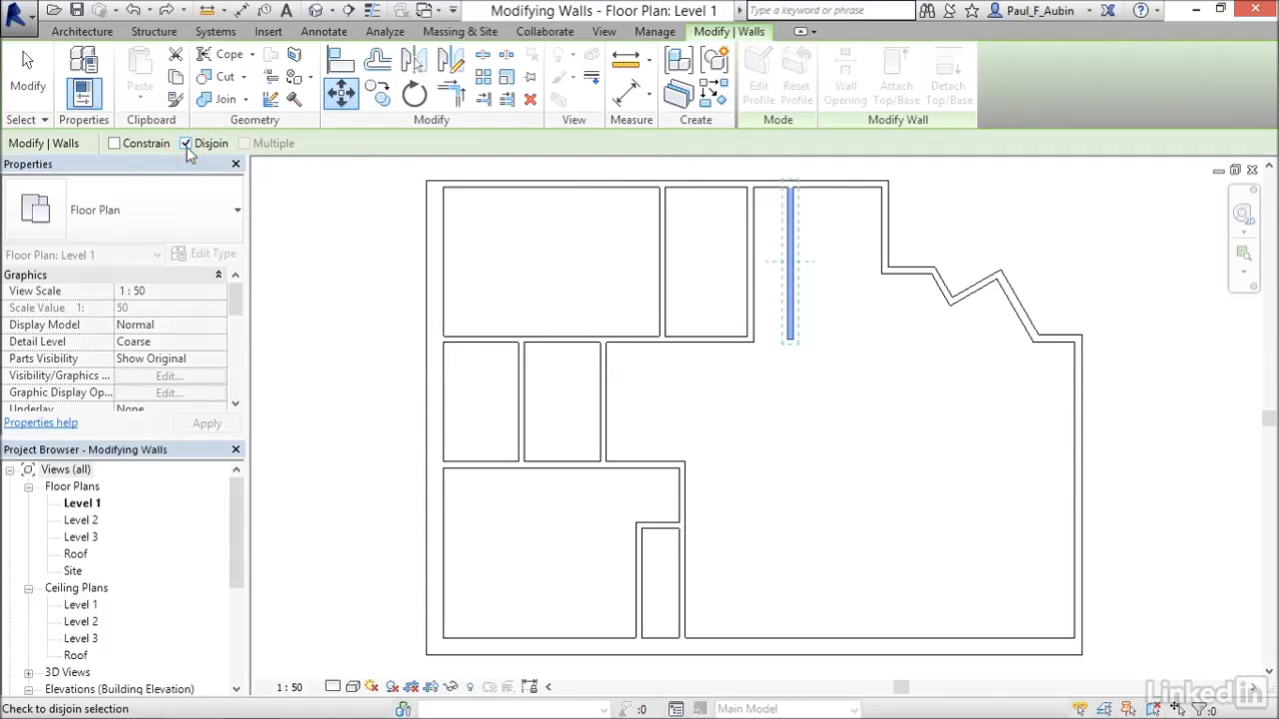
pyautogui.click(814, 292)
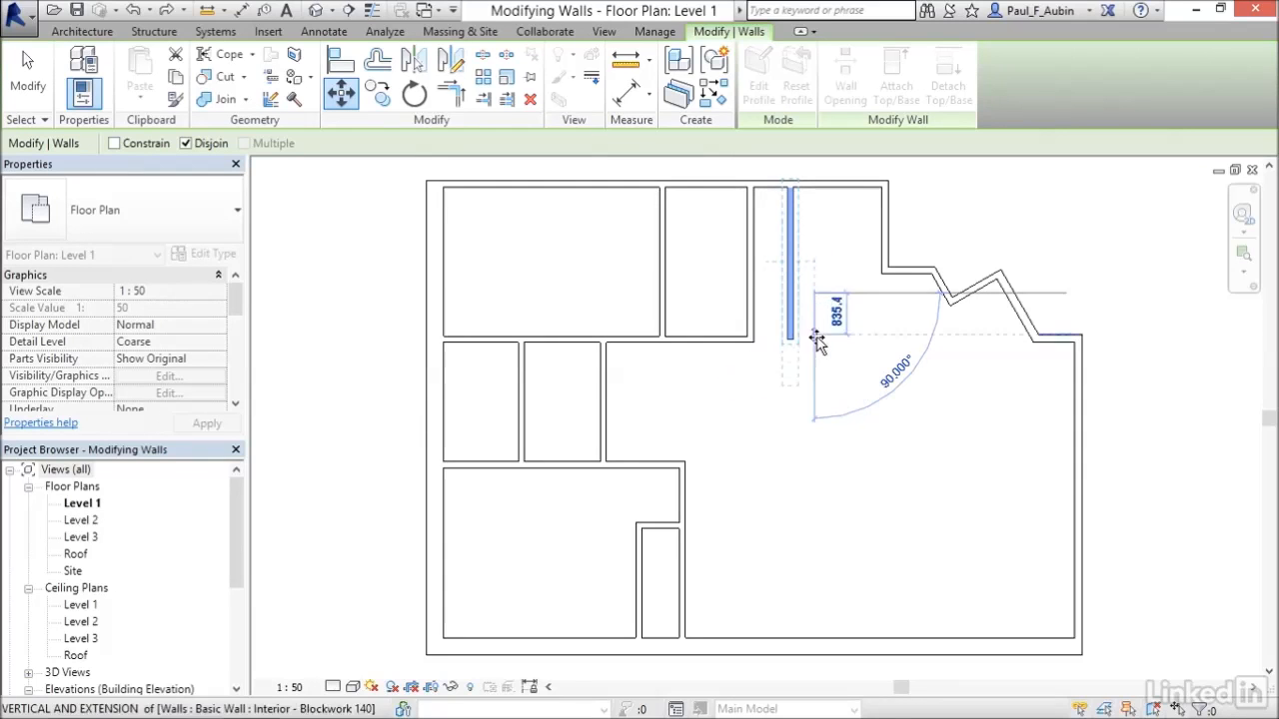
pyautogui.click(816, 442)
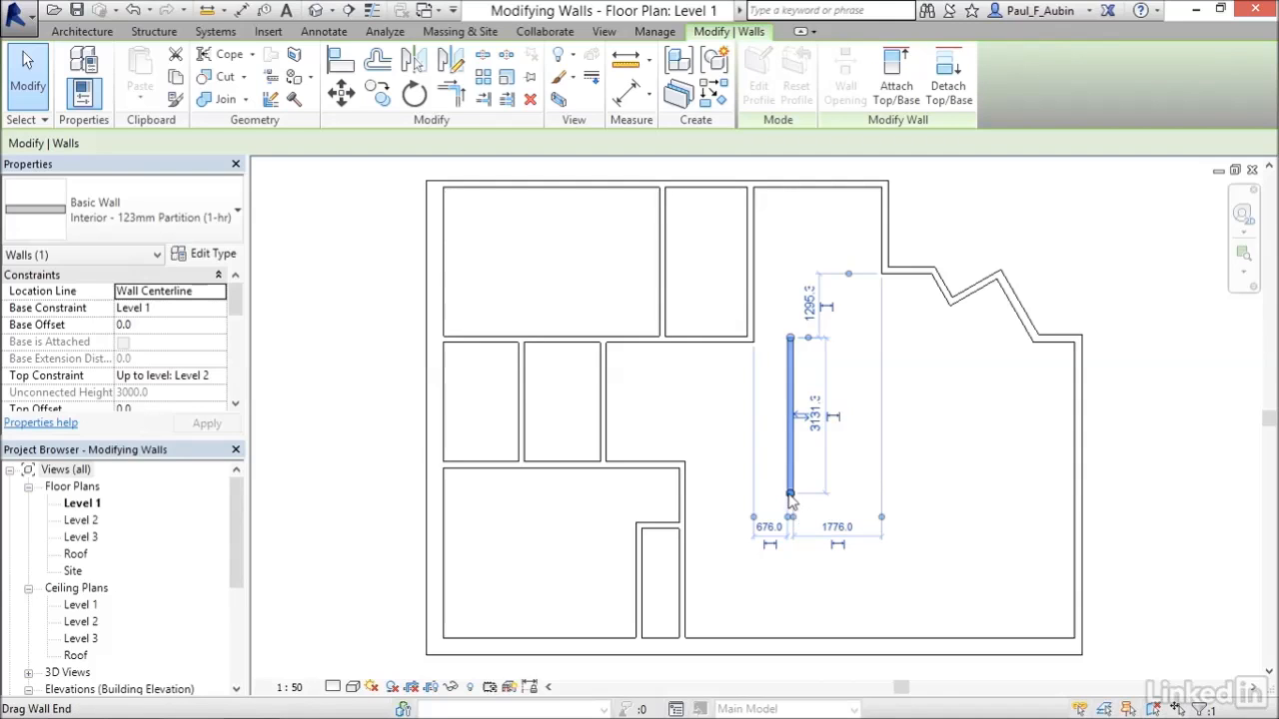
# Extend the moved wall's lower end to the bottom exterior wall and pull its upper end down slightly.
pyautogui.moveTo(790, 500); pyautogui.dragTo(790, 640)
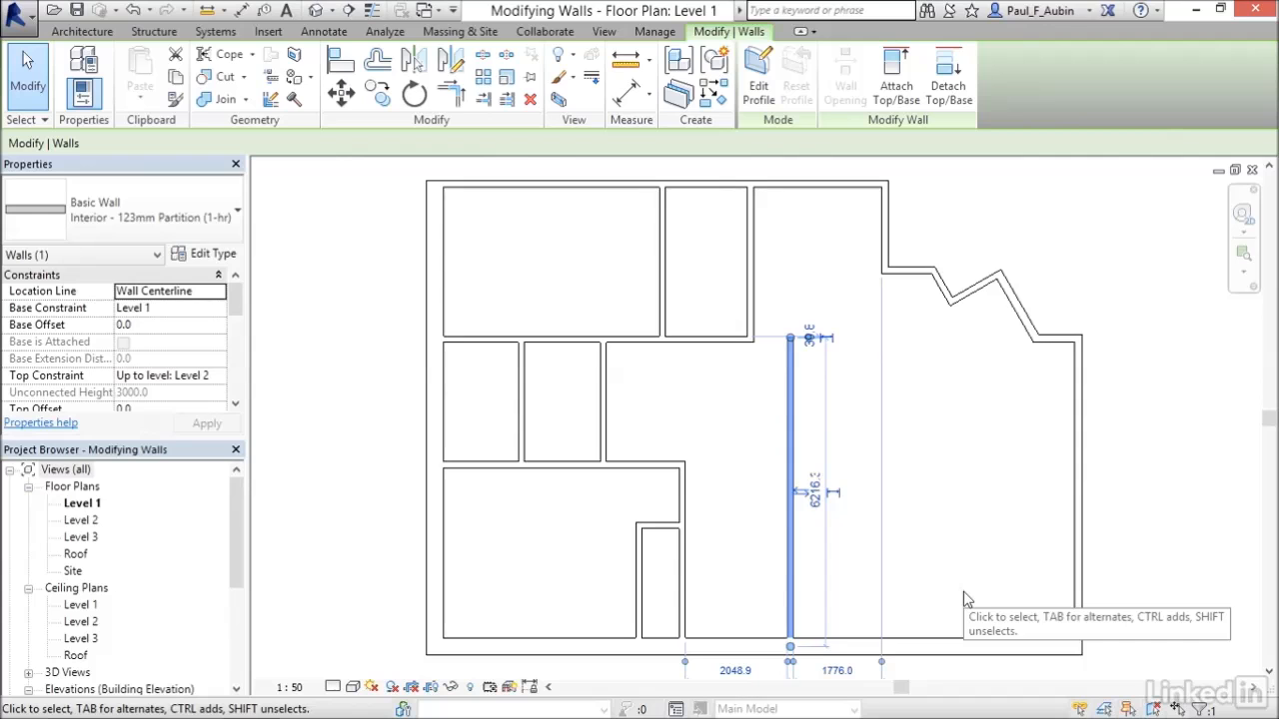
pyautogui.moveTo(790, 340); pyautogui.dragTo(790, 395)
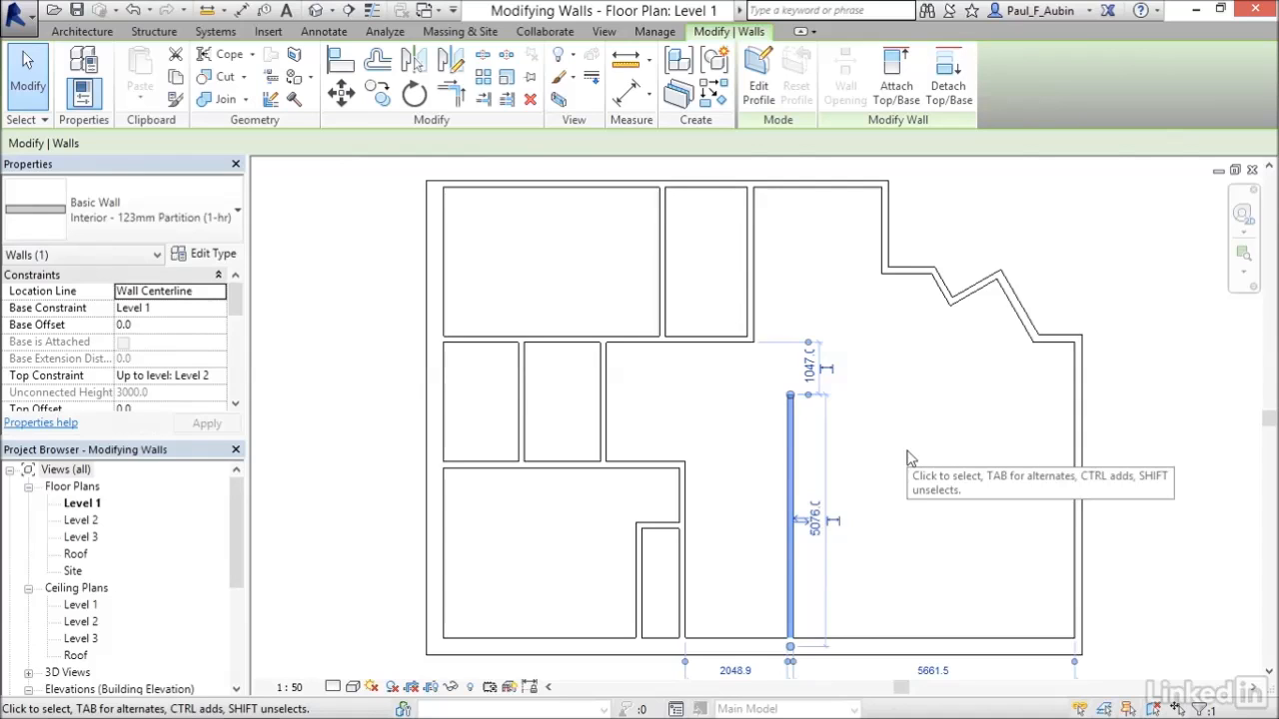
pyautogui.click(916, 457)
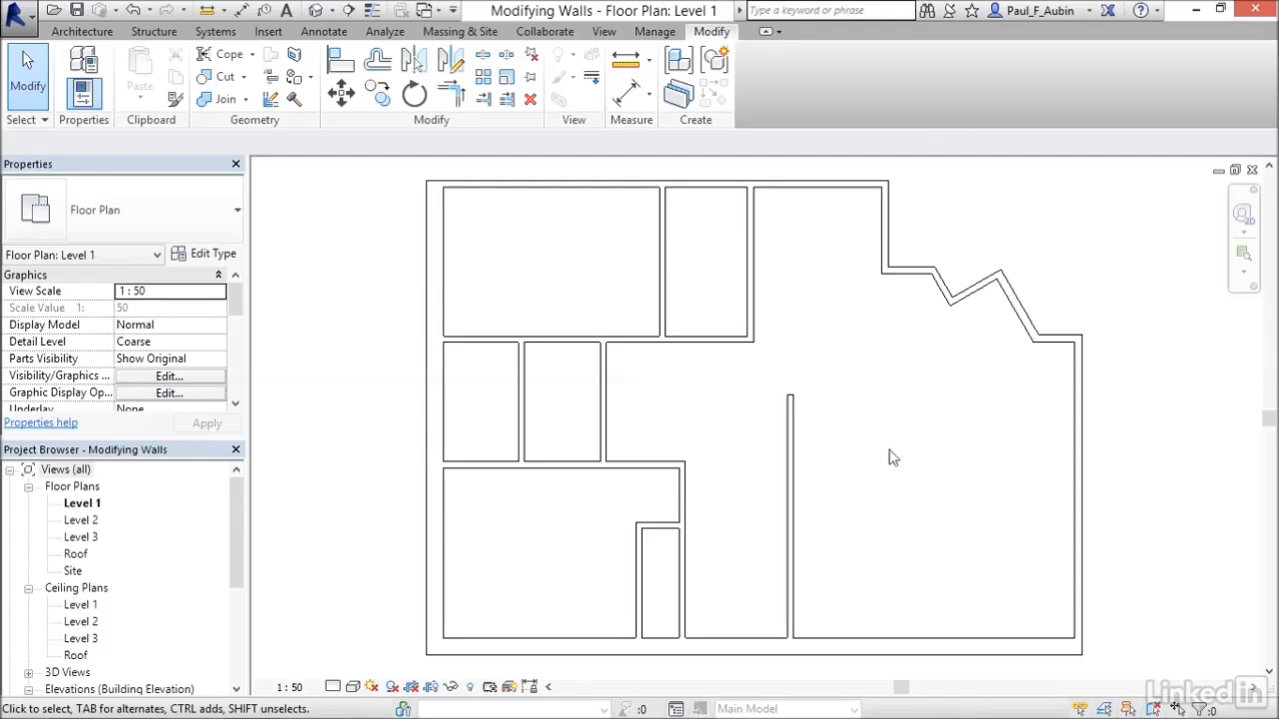
# Use Trim/Extend to Corner to join the two upper vertical partition walls with the horizontal wall beneath them.
pyautogui.click(450, 107)
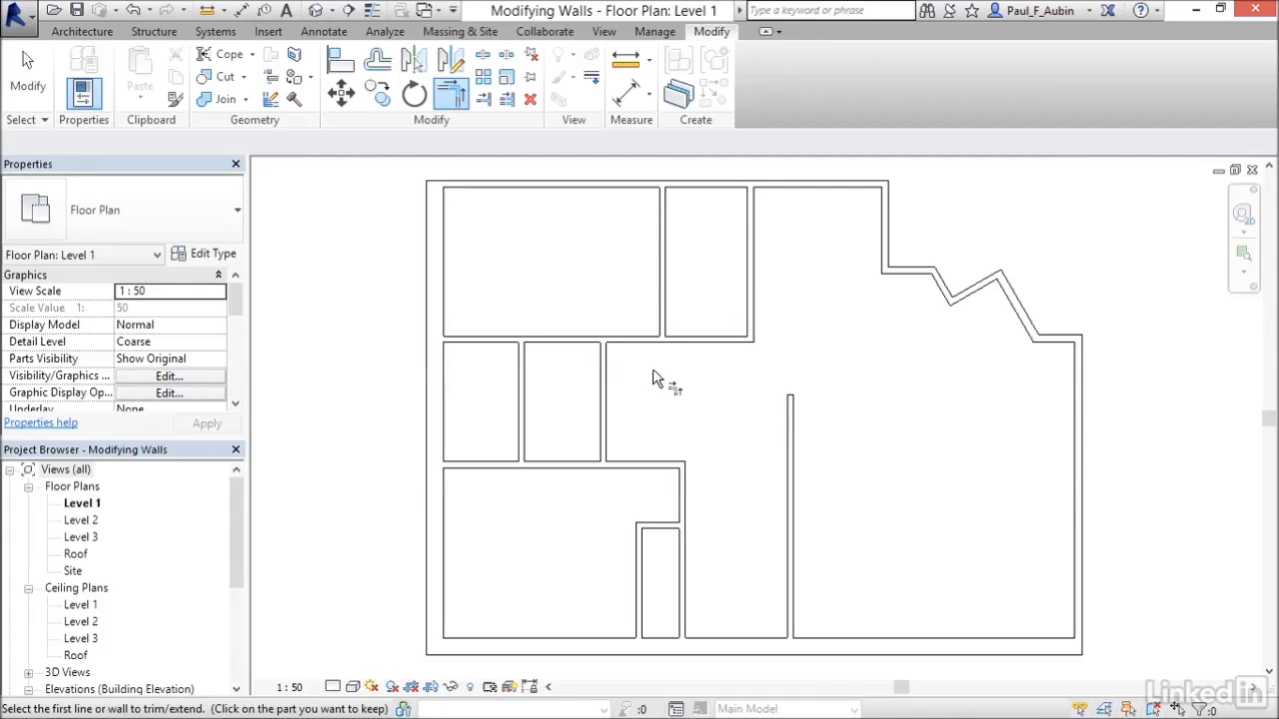
pyautogui.click(662, 276)
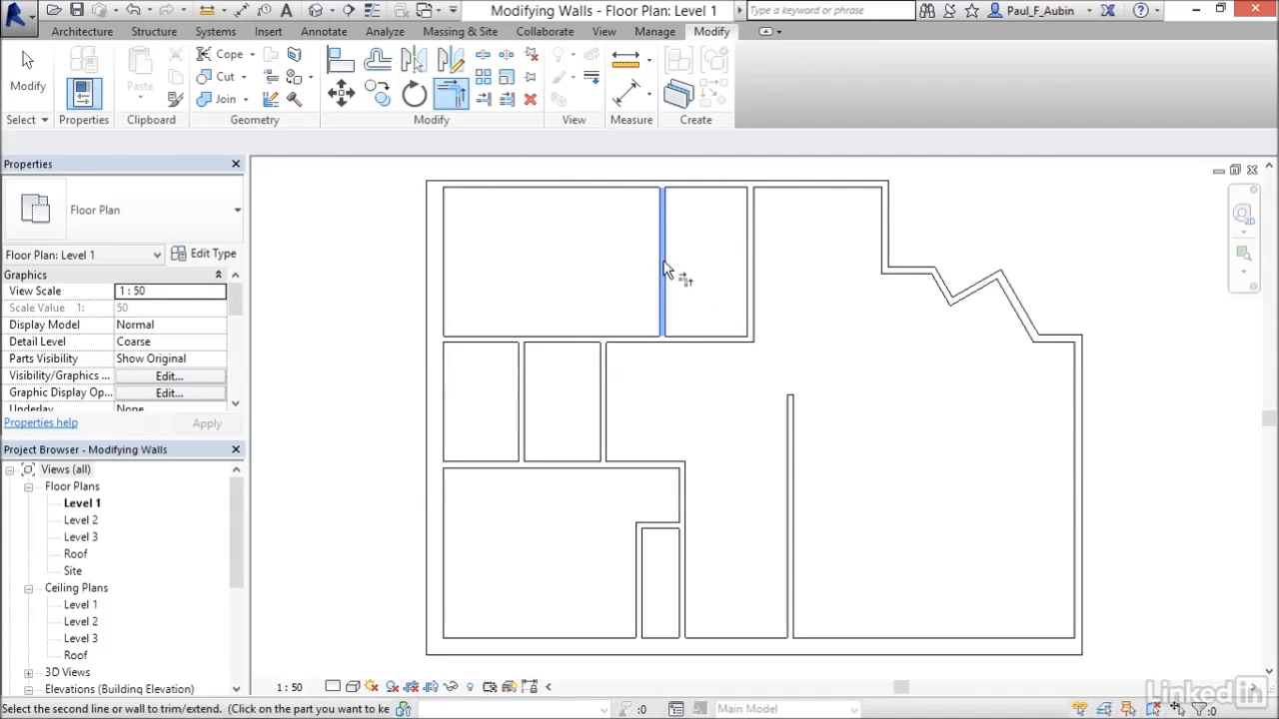
pyautogui.click(633, 345)
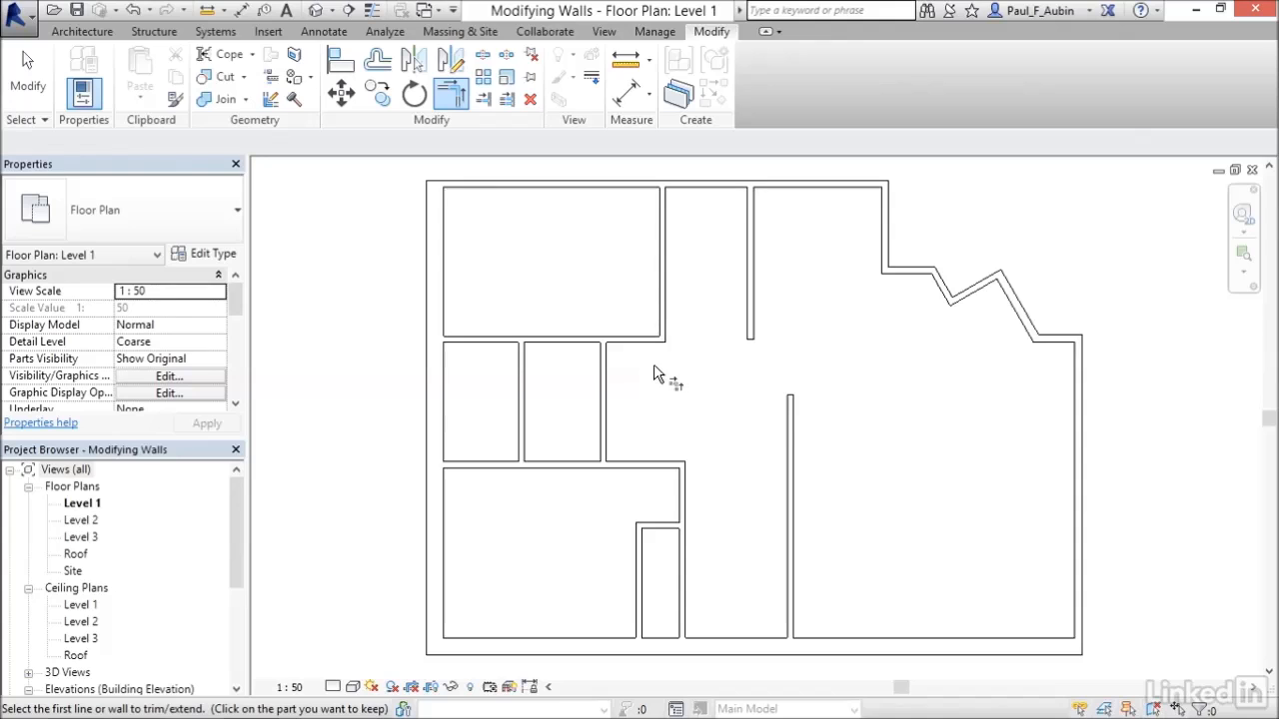
pyautogui.click(747, 249)
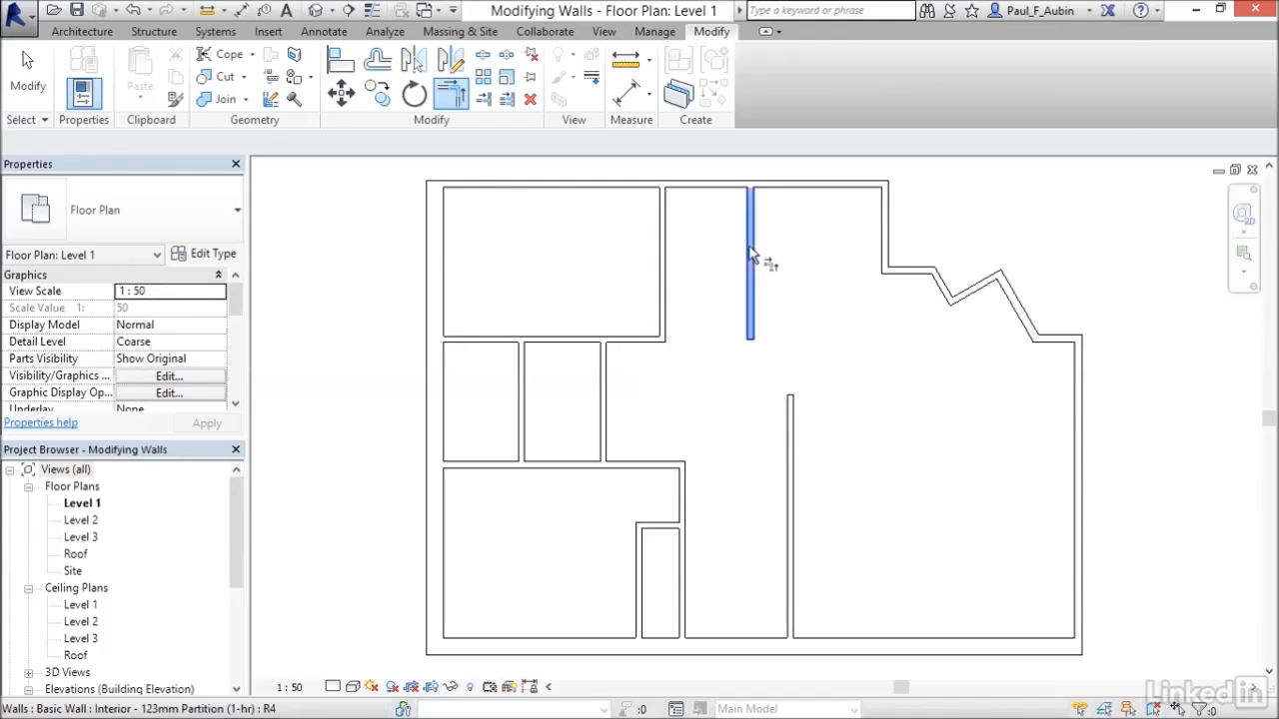
pyautogui.click(640, 344)
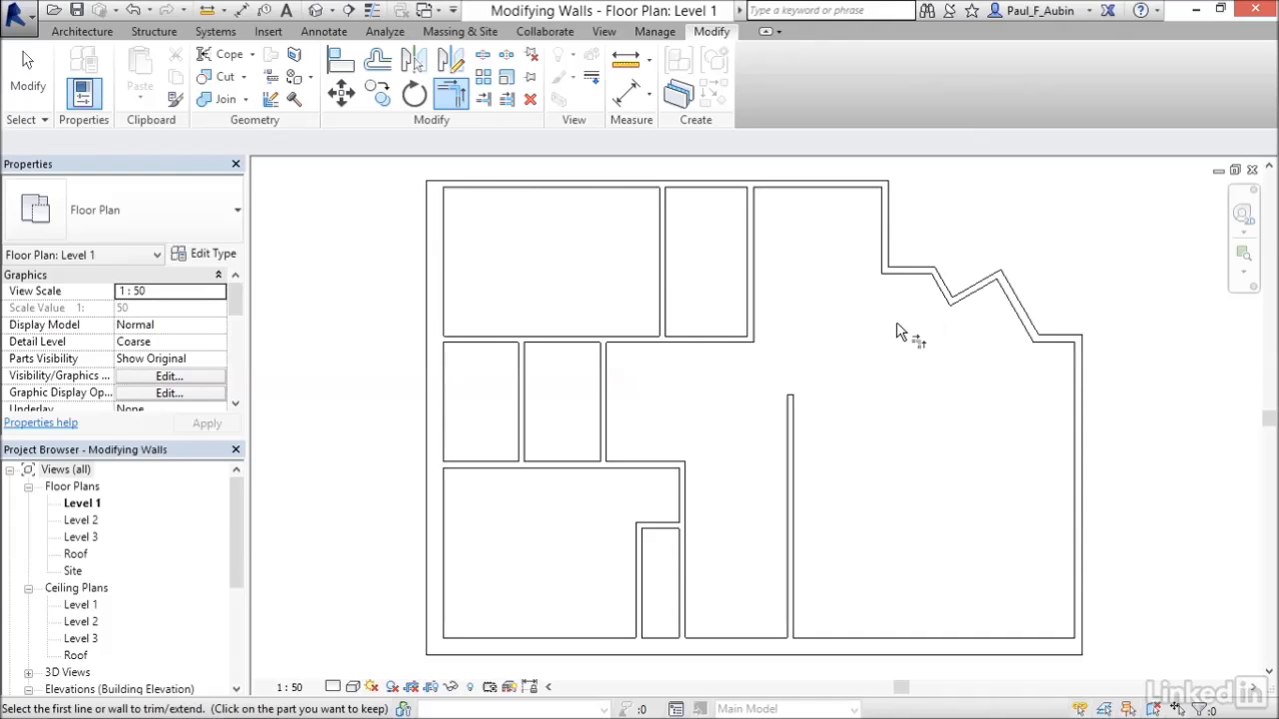
# Trim/extend the exterior vertical wall and the angled wall at the notch to form a corner.
pyautogui.click(887, 213)
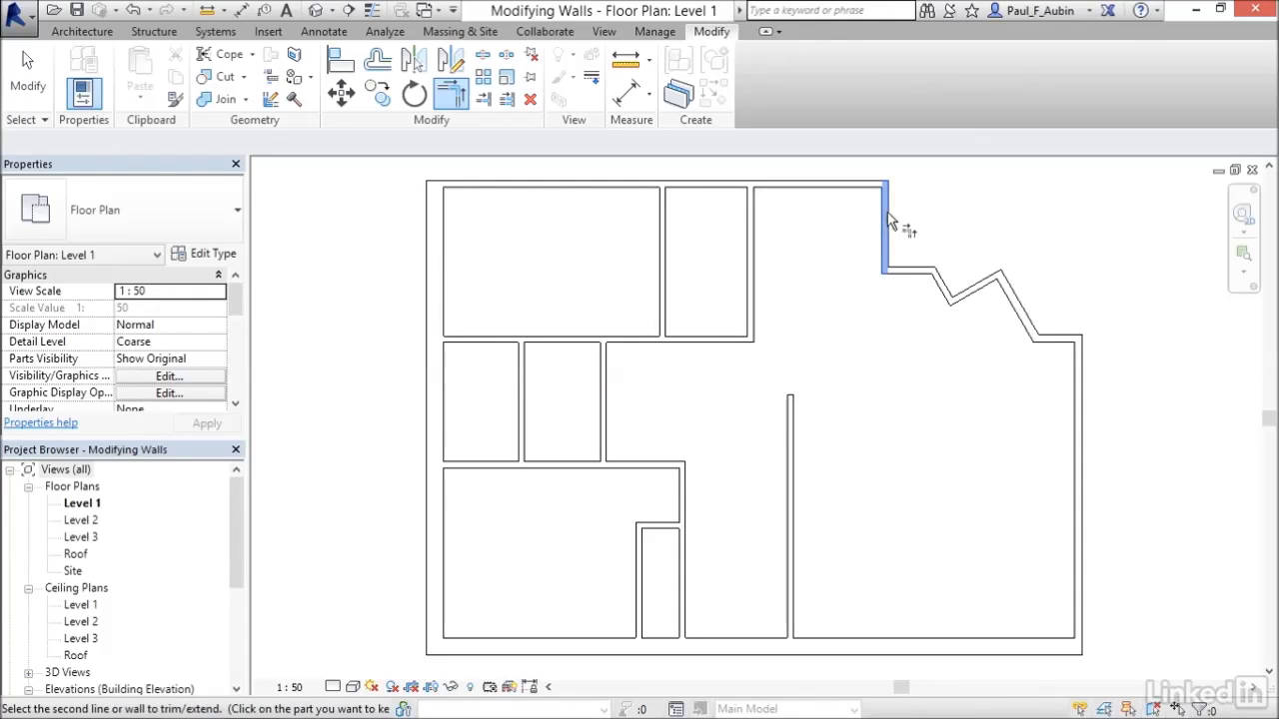
pyautogui.click(971, 300)
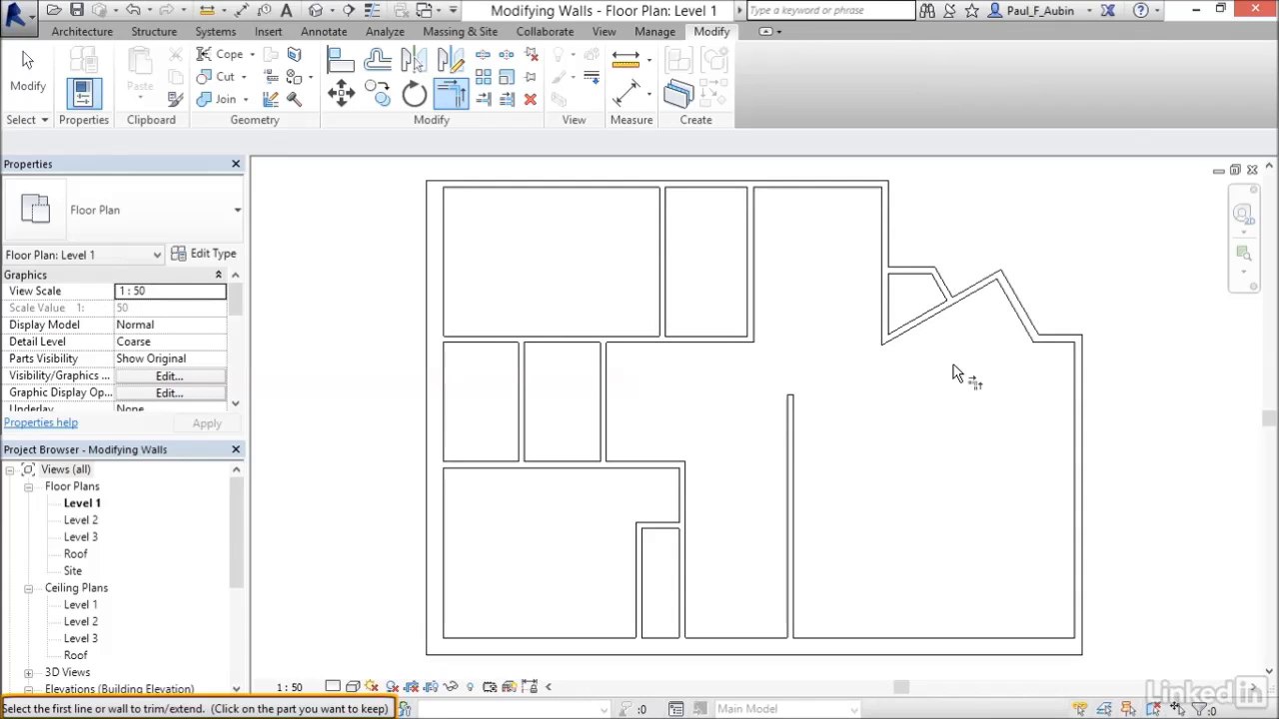
# Corner the notch's vertical wall with the short horizontal wall, then rejoin the top exterior wall to that vertical wall.
pyautogui.click(885, 294)
pyautogui.click(907, 278)
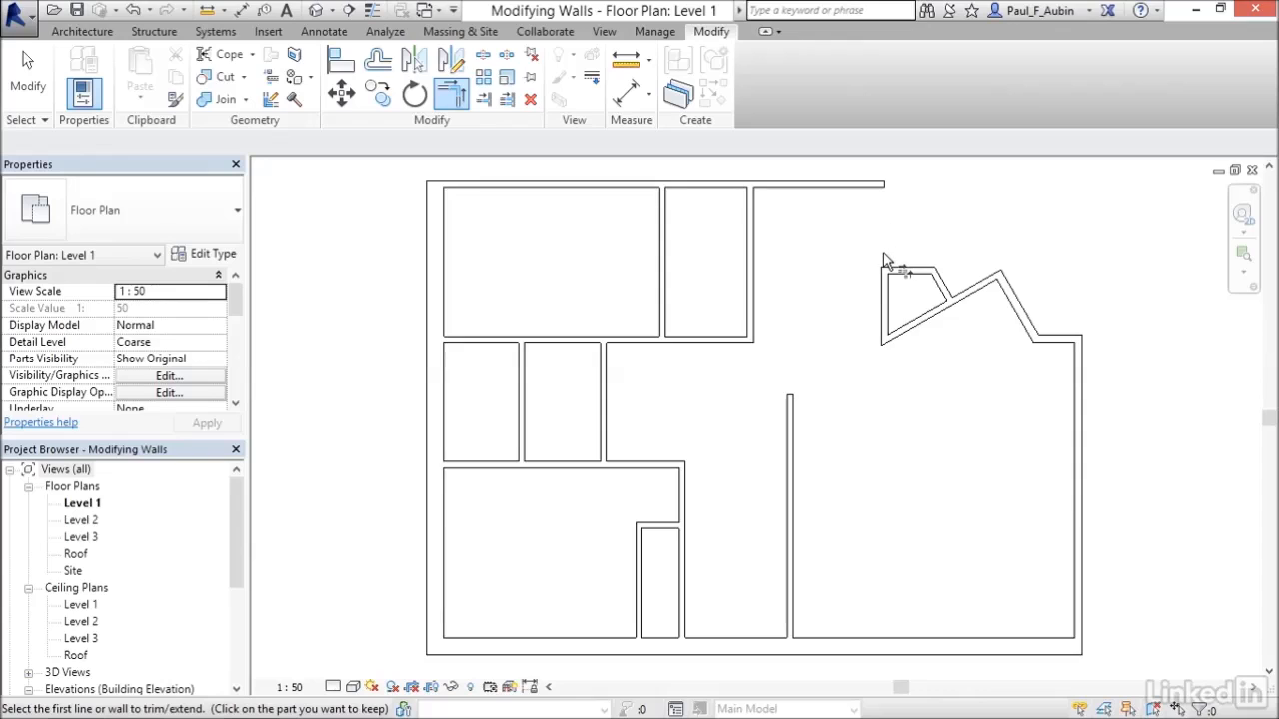
pyautogui.click(837, 194)
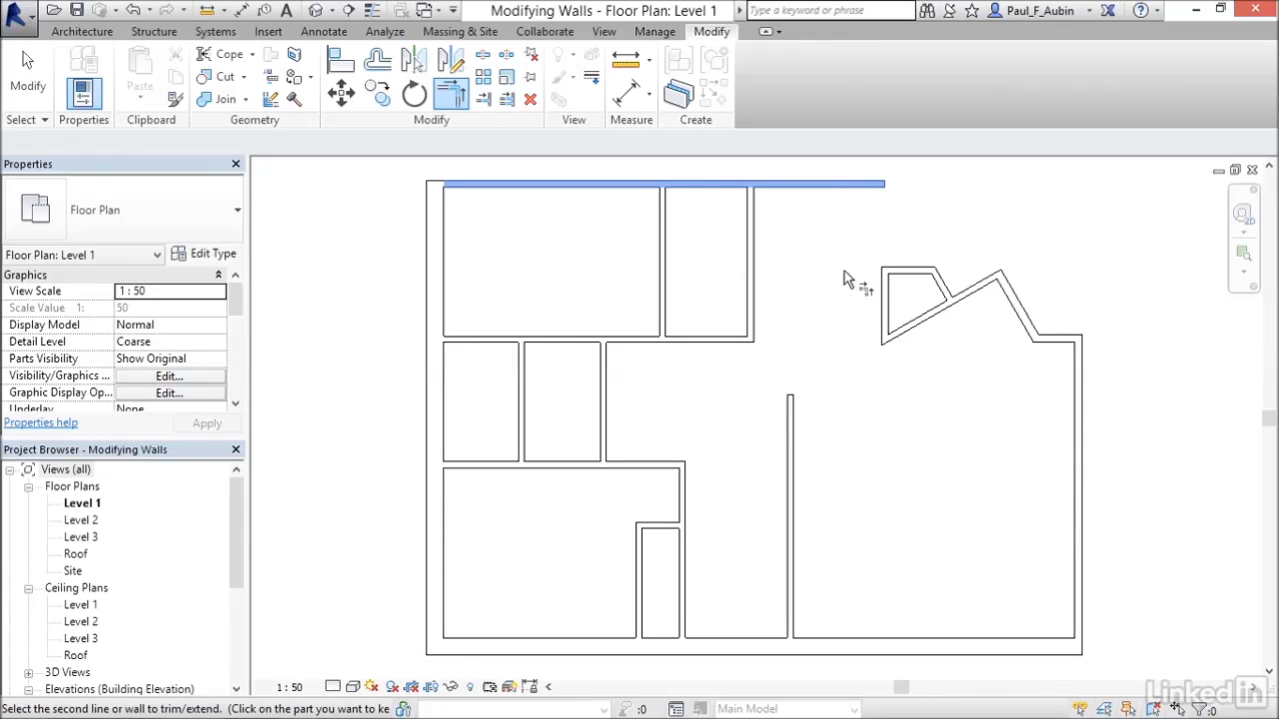
pyautogui.click(886, 295)
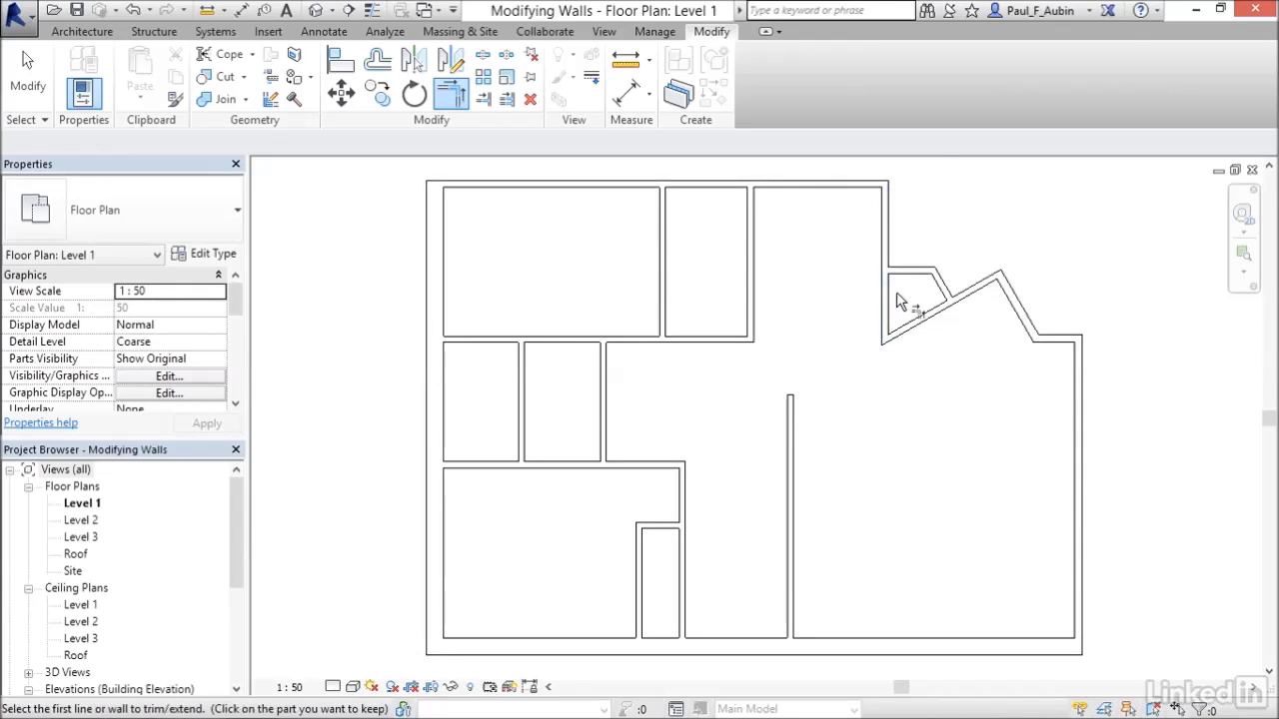
# Try Trim/Extend to Corner twice on the notch's short horizontal wall with its neighbouring walls, undoing each attempt.
pyautogui.click(904, 270)
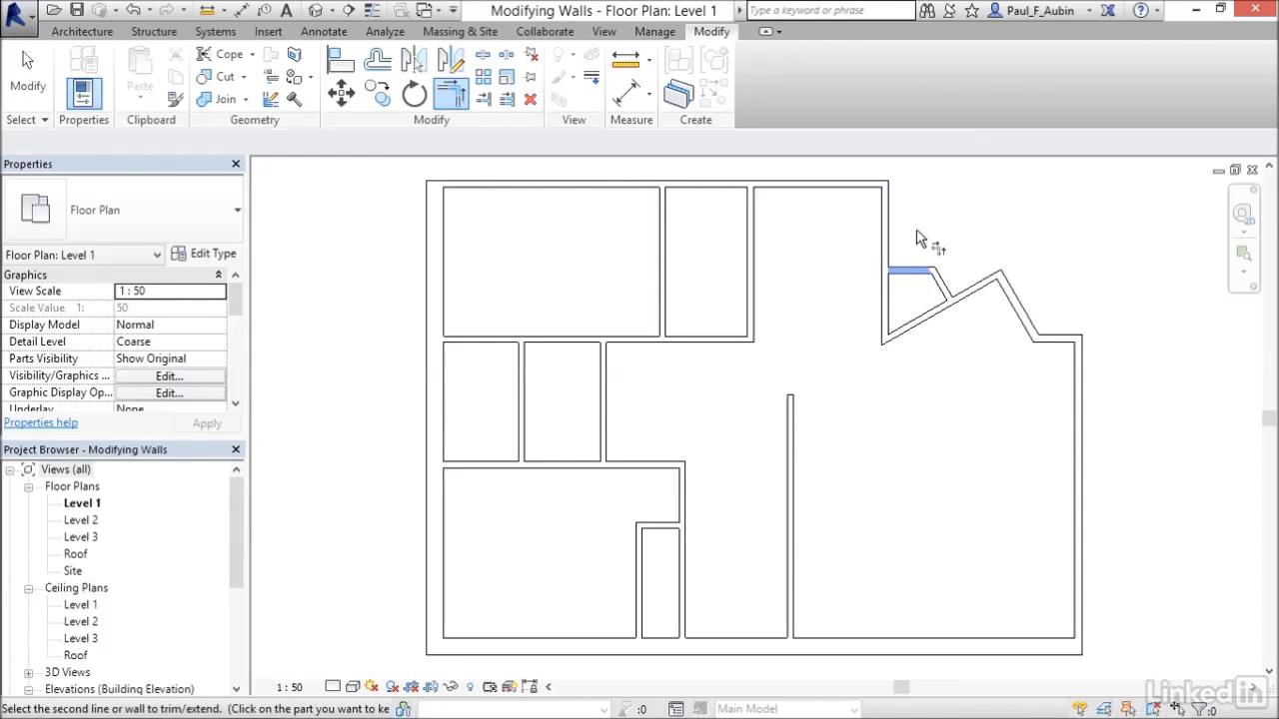
pyautogui.click(883, 222)
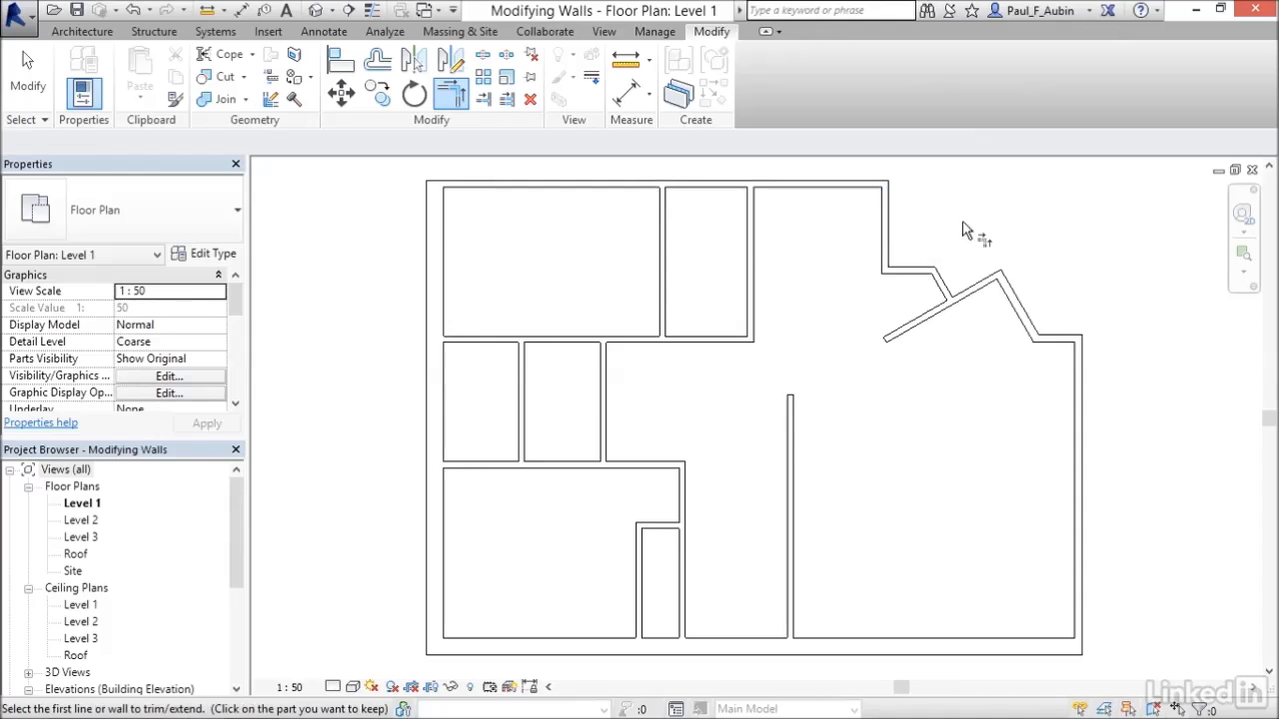
pyautogui.hotkey('ctrl', 'z')
pyautogui.click(905, 271)
pyautogui.click(887, 298)
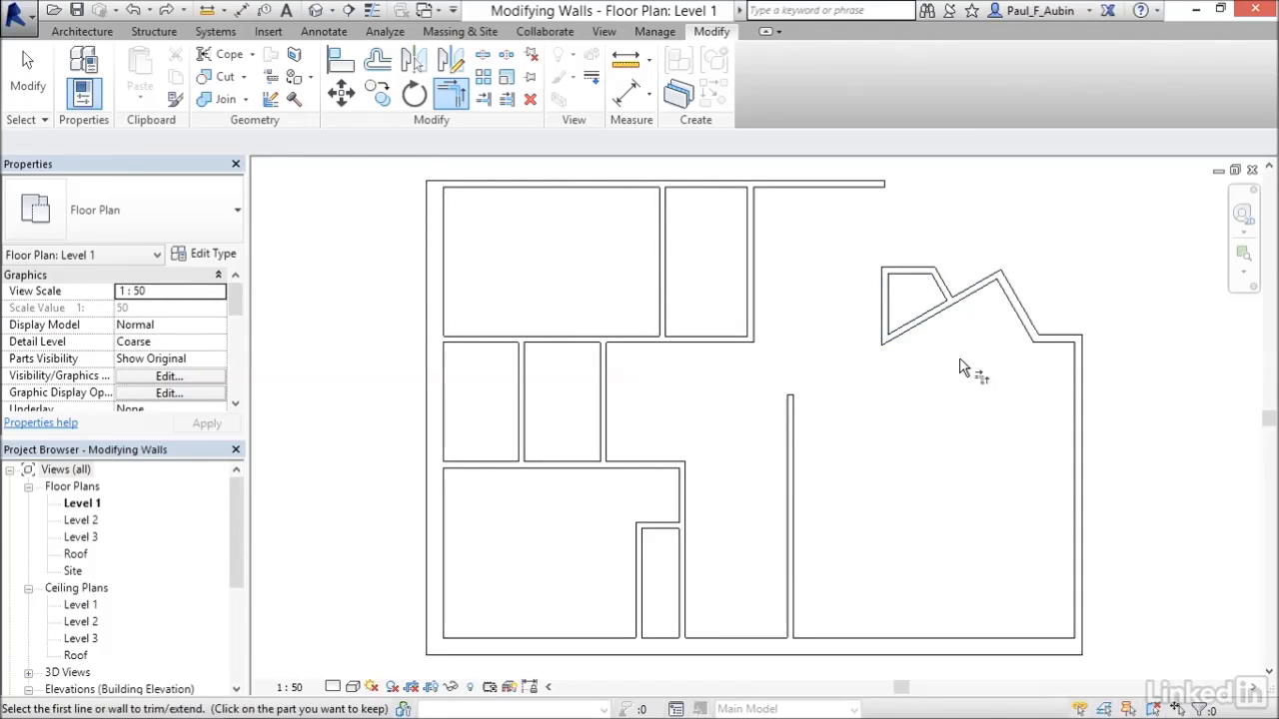
pyautogui.hotkey('ctrl', 'z')
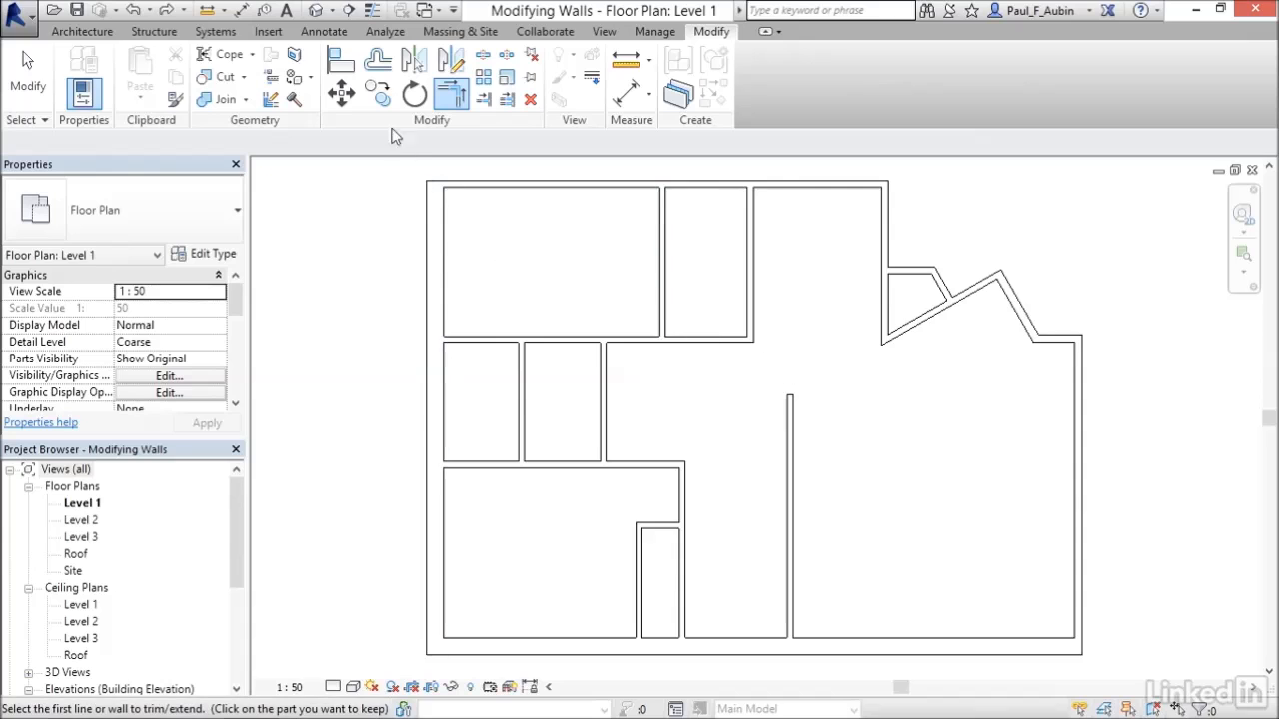
# Offset a copy of the angled notch wall 1500 mm into the large room.
pyautogui.click(379, 66)
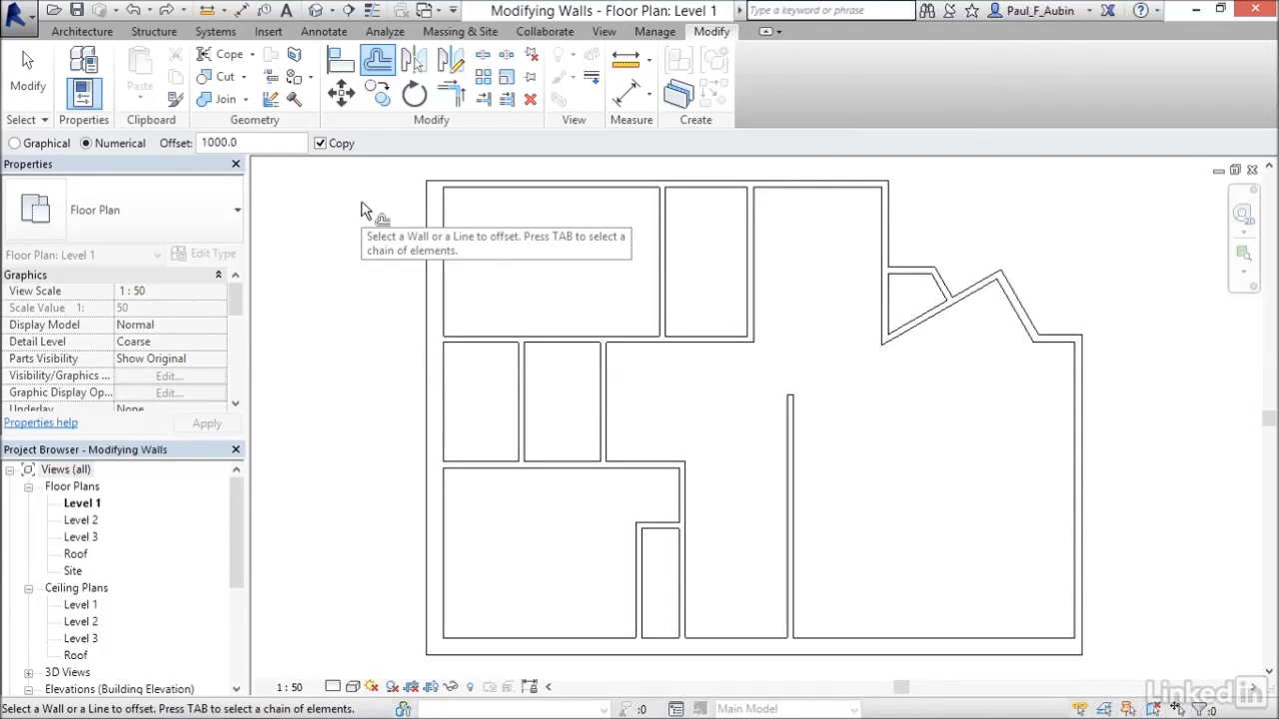
pyautogui.click(261, 143)
pyautogui.moveTo(260, 142); pyautogui.dragTo(198, 143)
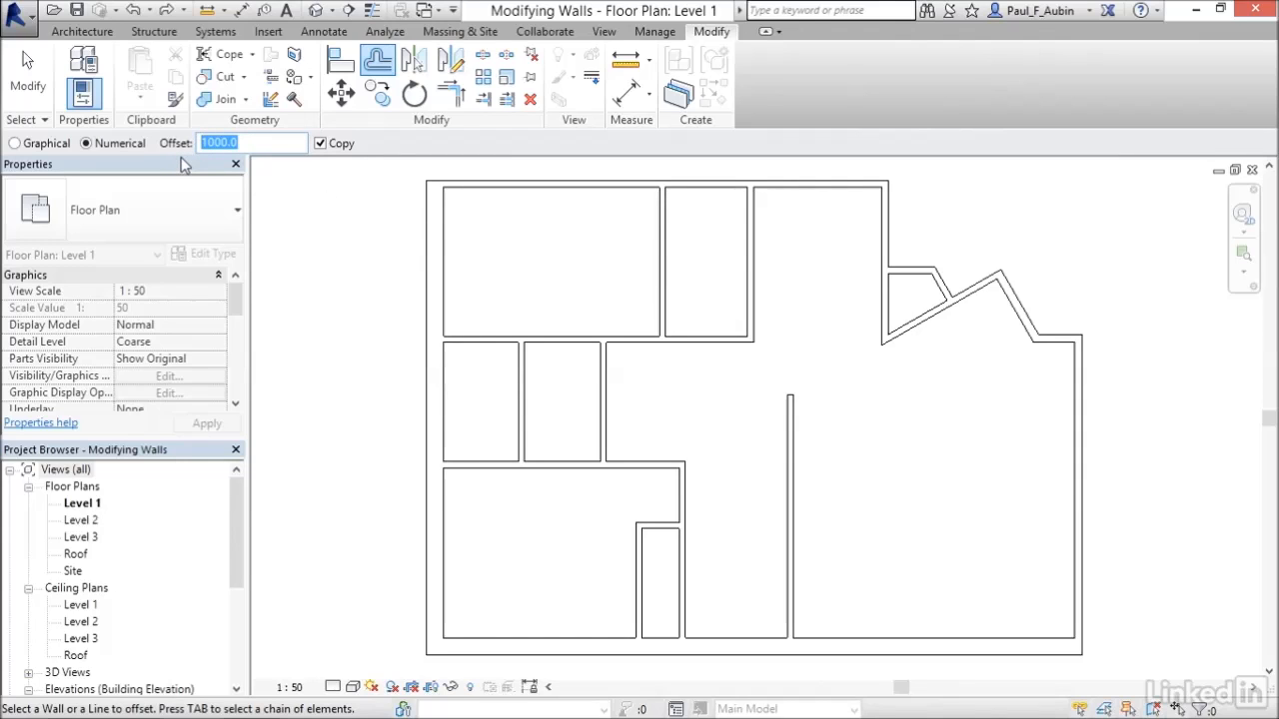
pyautogui.write('1500')
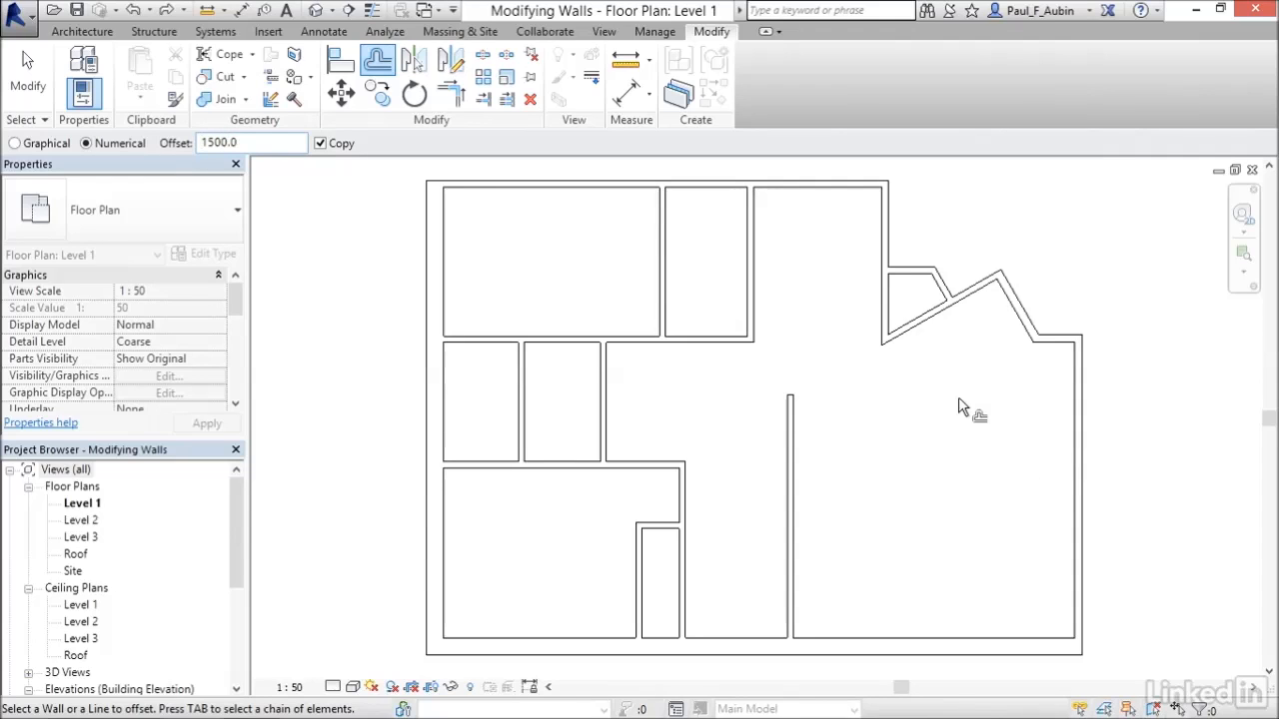
pyautogui.click(919, 336)
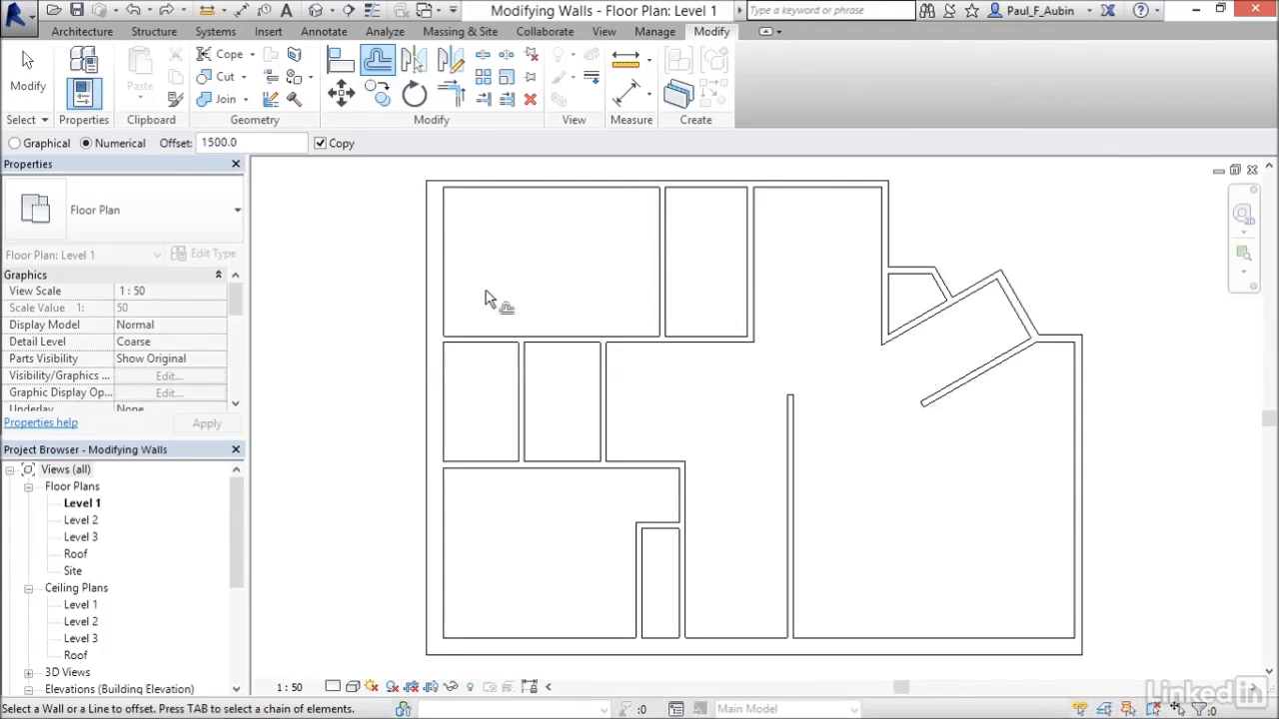
# Trim/extend the offset angled wall and the vertical partition wall to a corner, keeping the partition's lower part.
pyautogui.press('Escape')
pyautogui.click(453, 97)
pyautogui.click(951, 388)
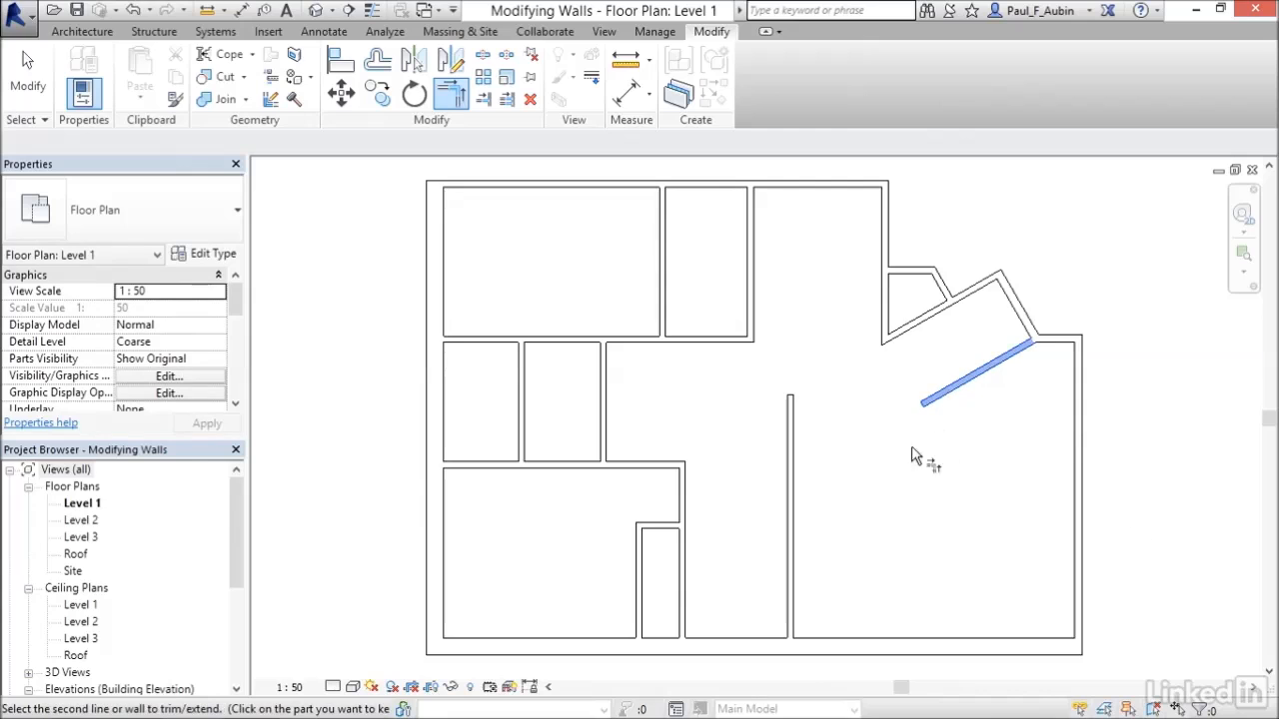
pyautogui.click(790, 416)
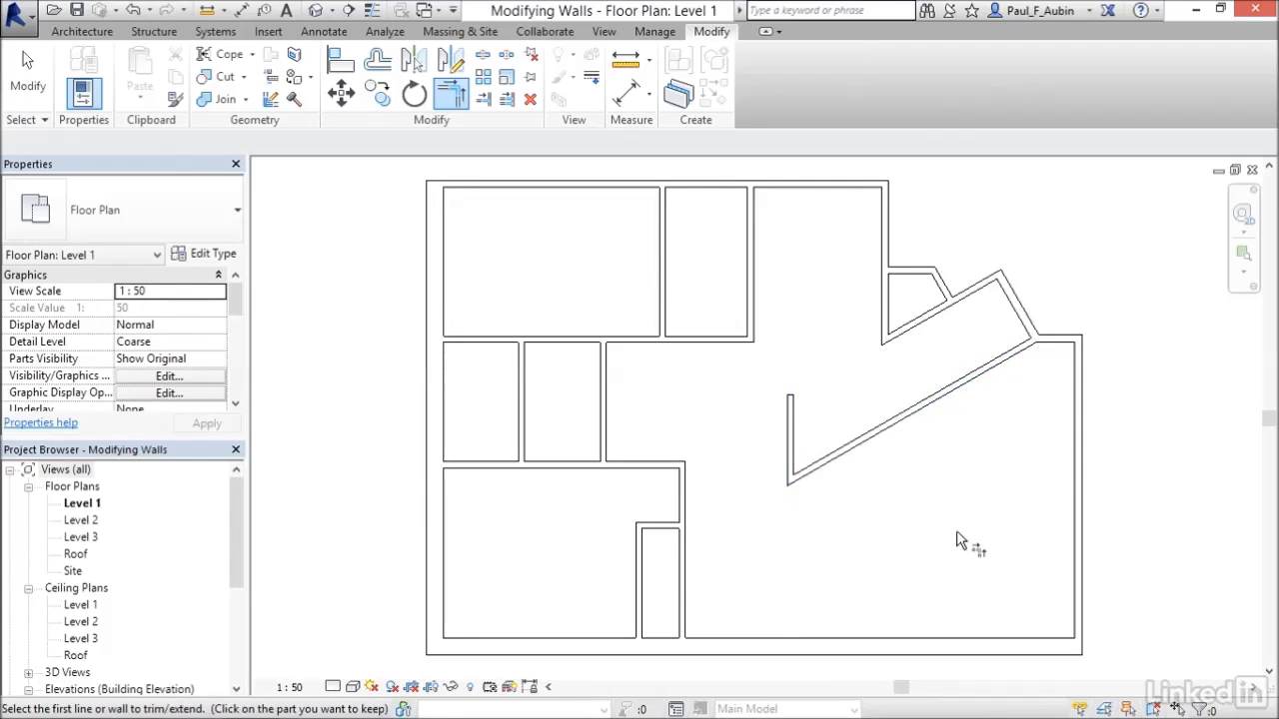
pyautogui.hotkey('ctrl', 'z')
pyautogui.click(949, 389)
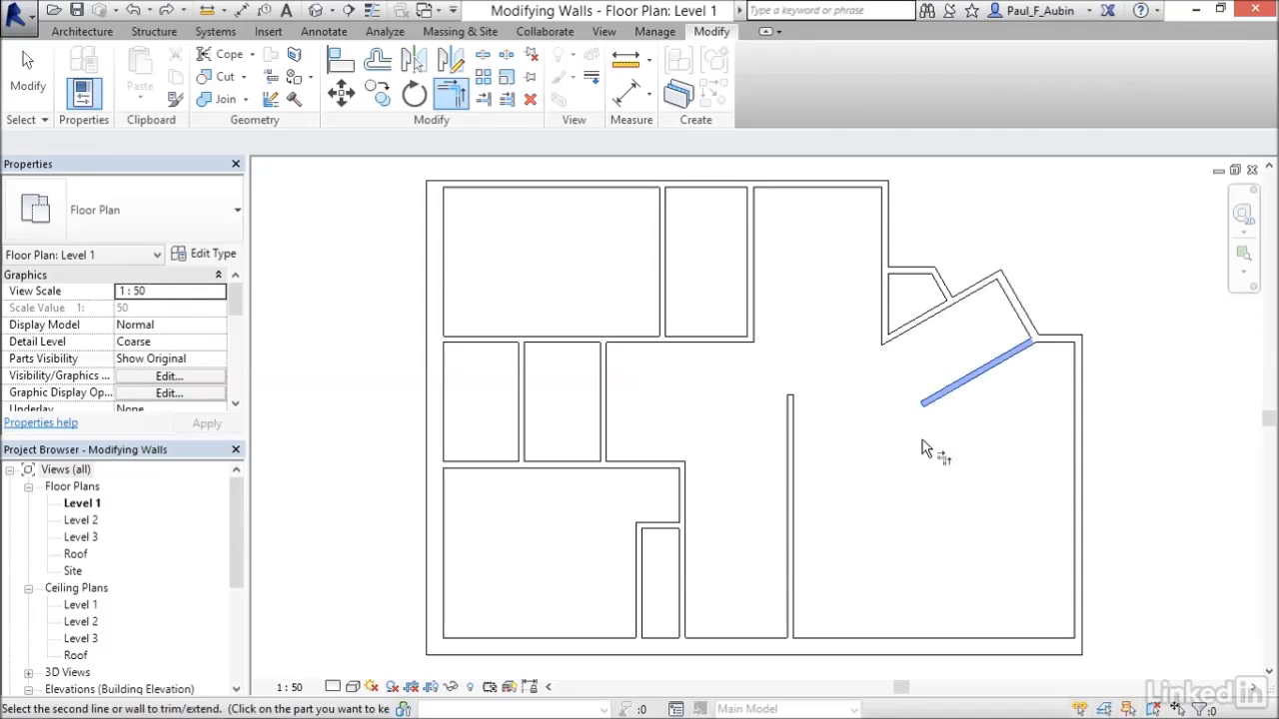
pyautogui.click(791, 584)
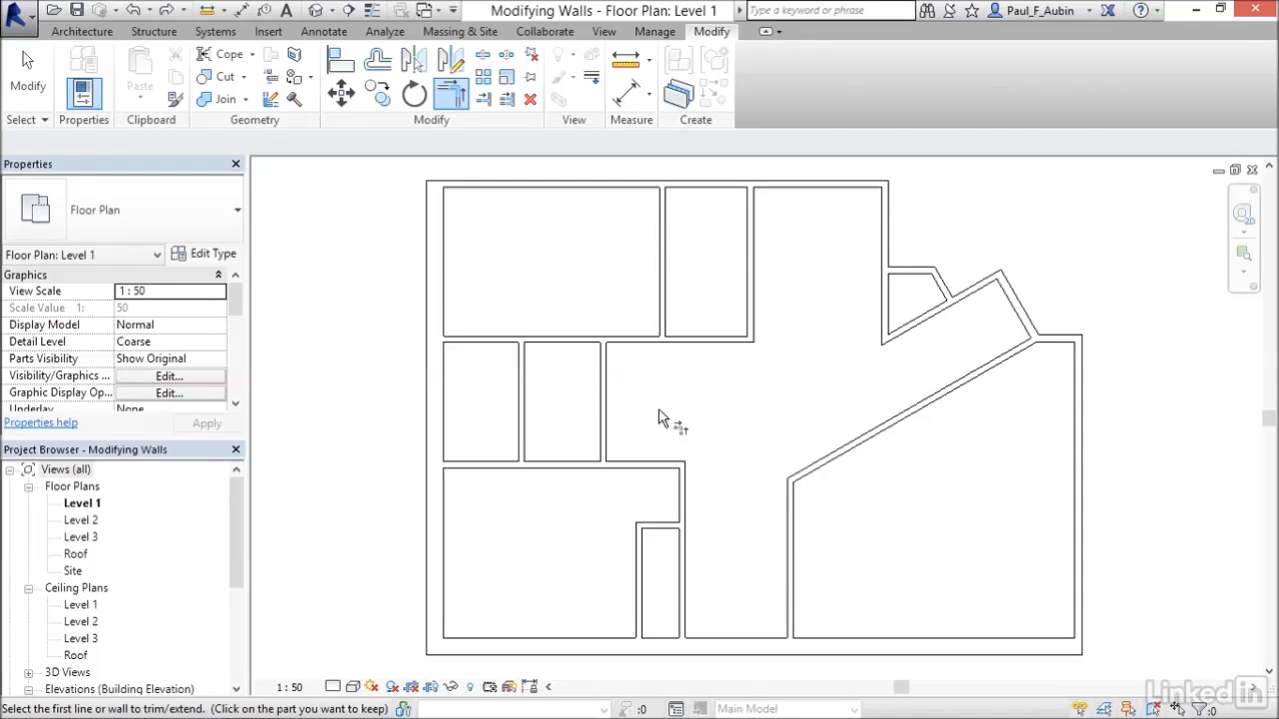
pyautogui.click(28, 75)
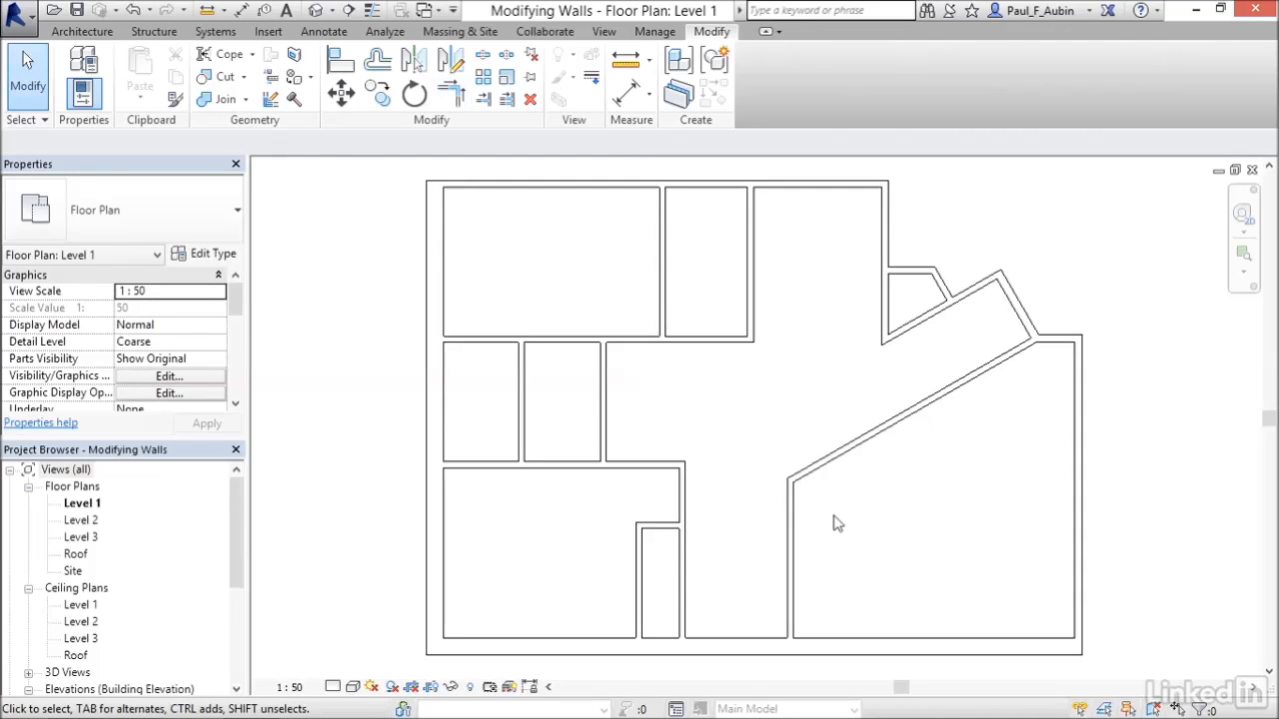
# Try moving the vertical partition wall 400 mm to the right with Disjoin, then undo the move.
pyautogui.click(793, 552)
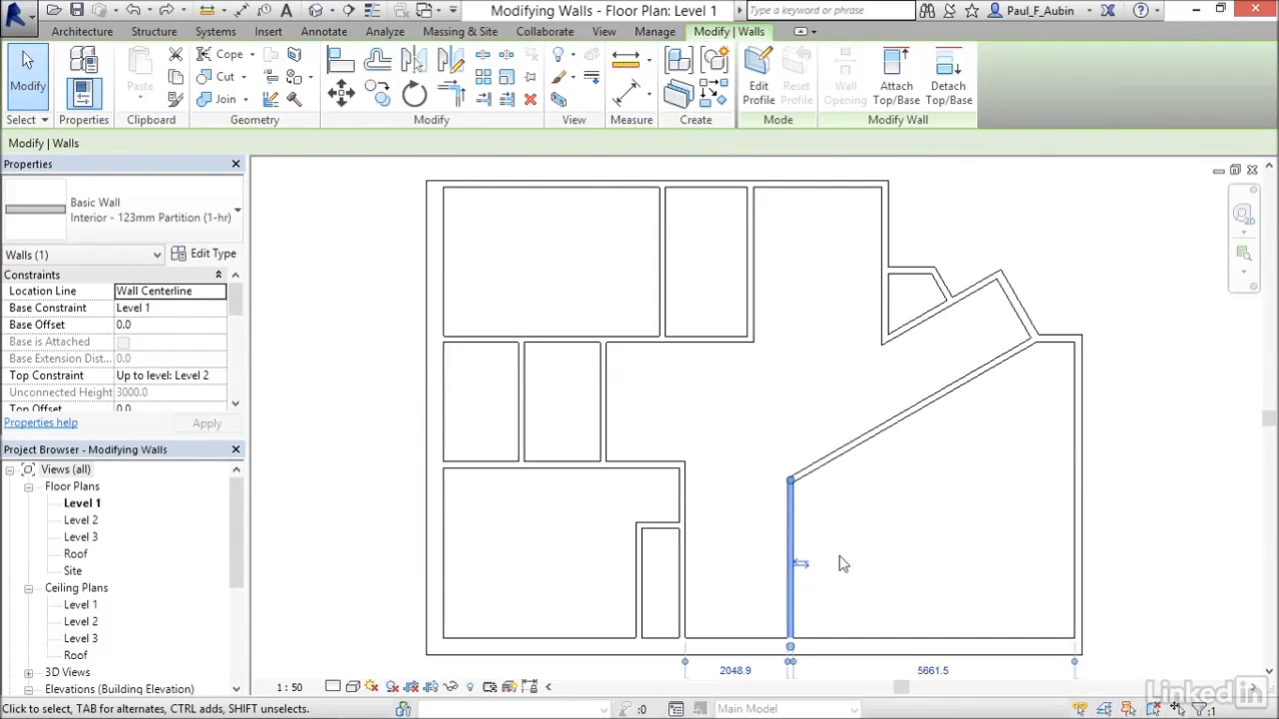
pyautogui.click(351, 105)
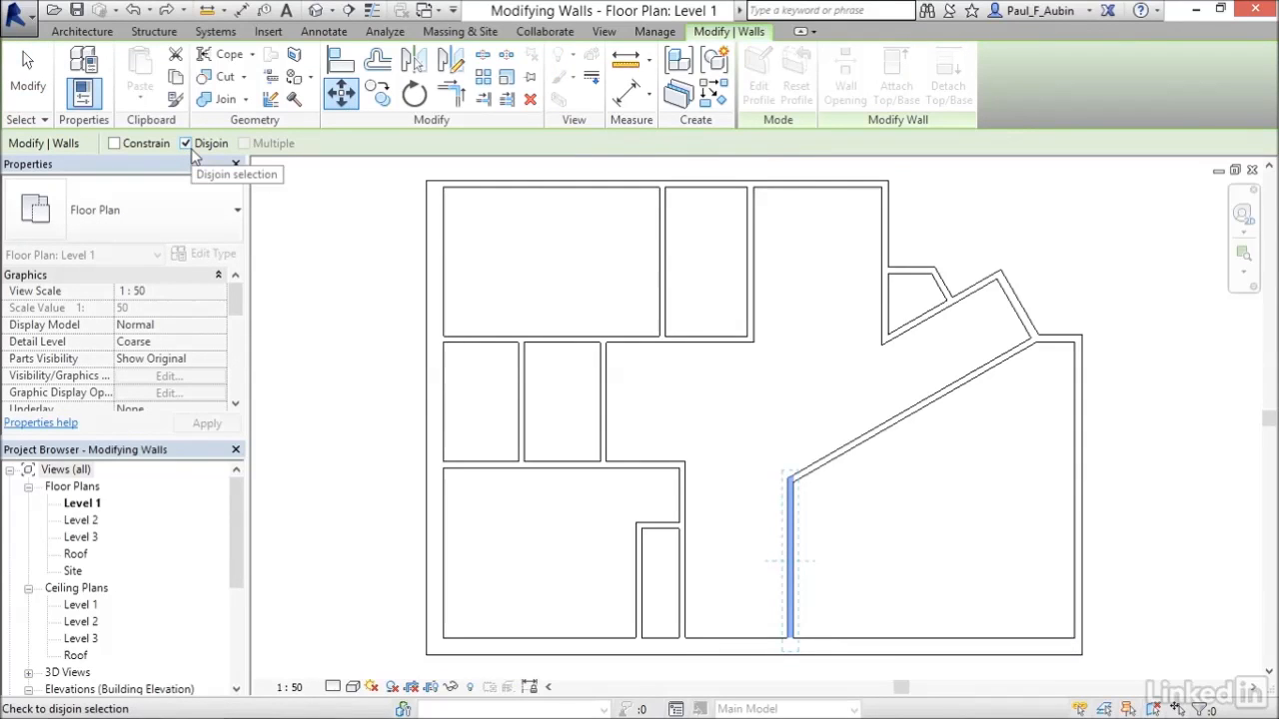
pyautogui.click(842, 537)
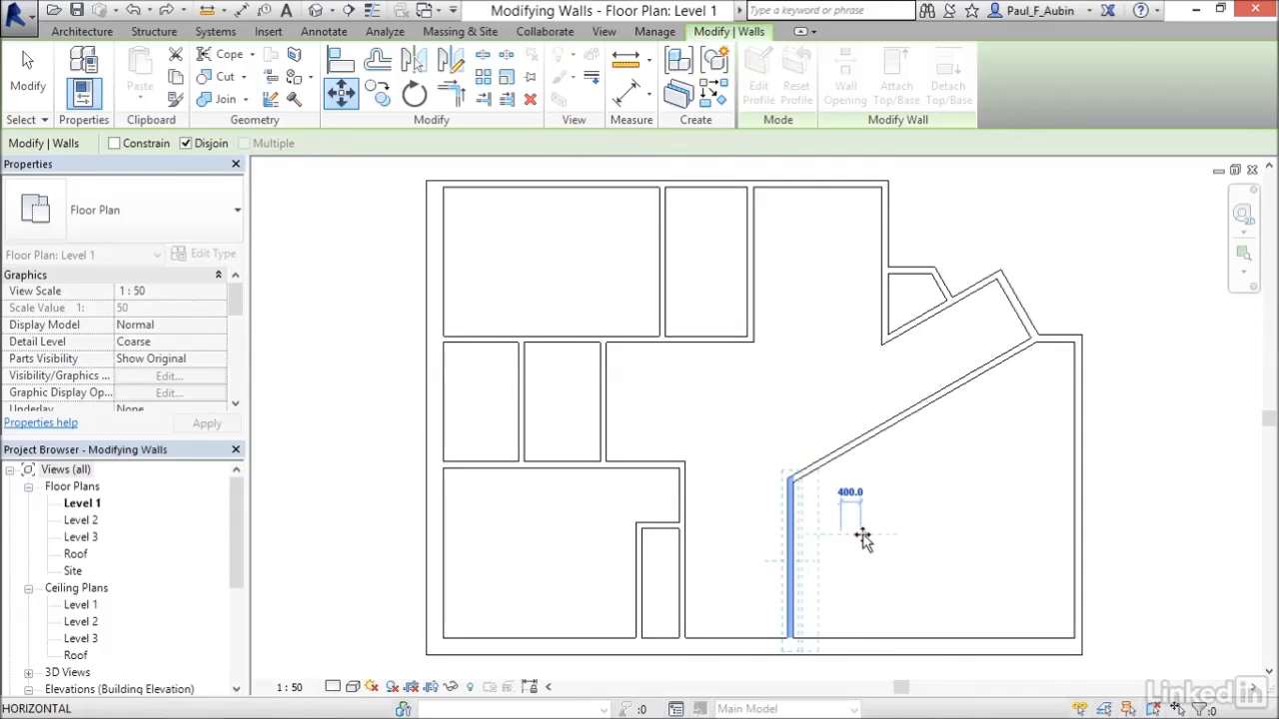
pyautogui.click(864, 539)
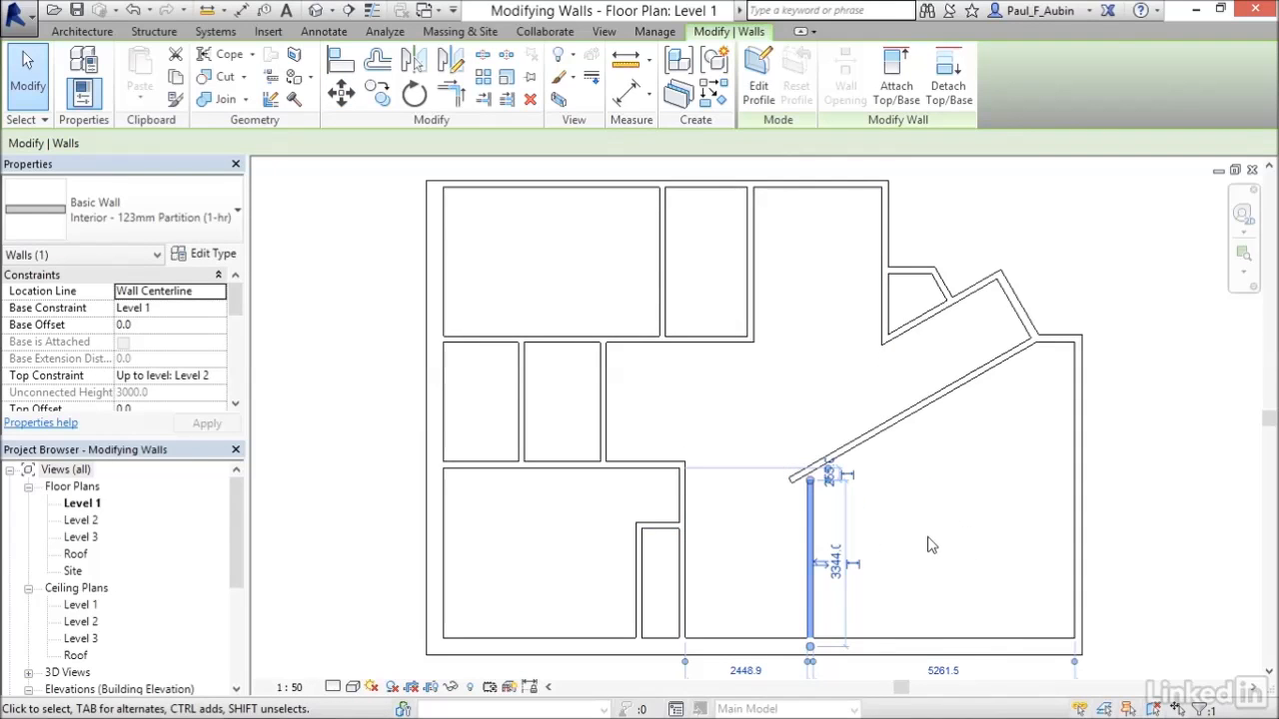
pyautogui.hotkey('ctrl', 'z')
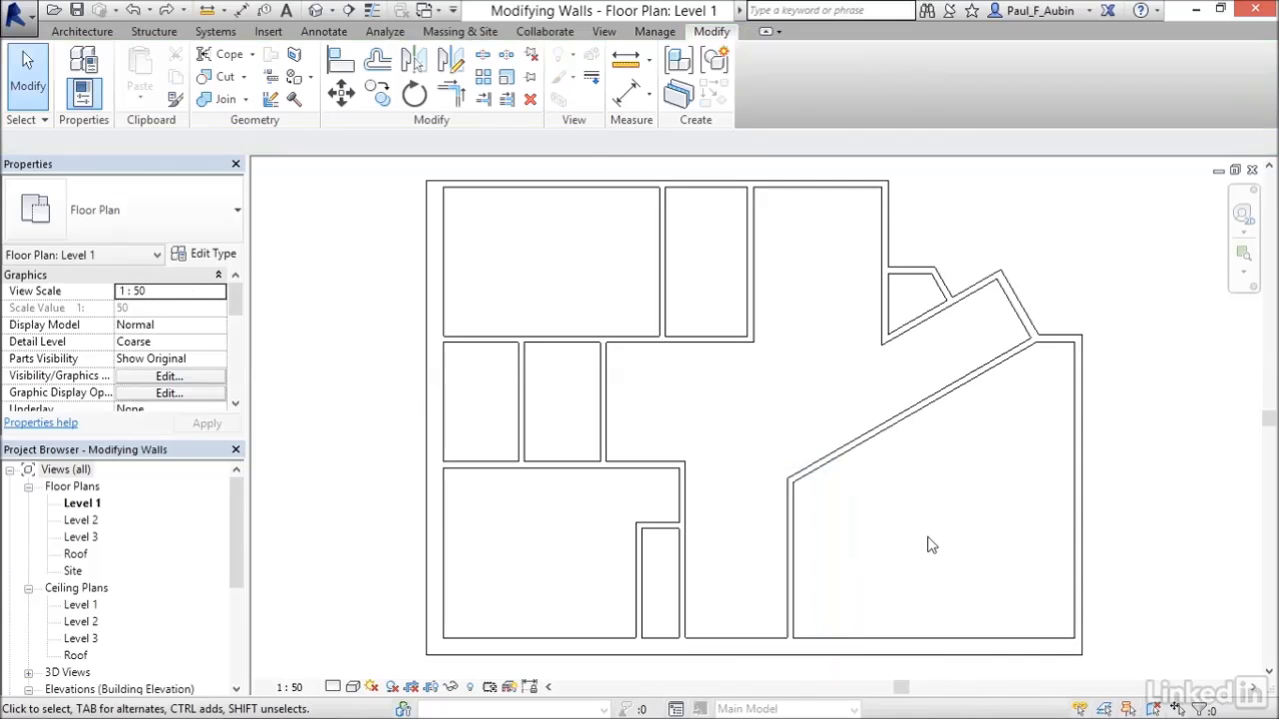
pyautogui.click(791, 519)
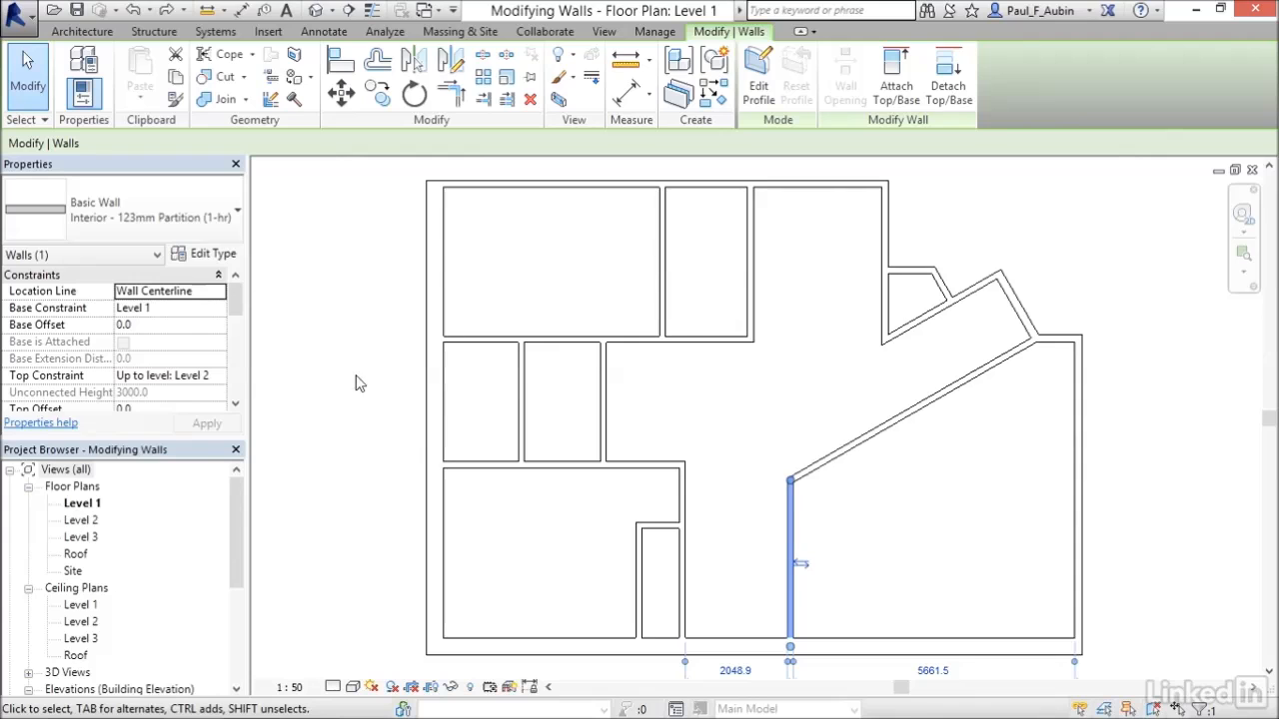
pyautogui.click(342, 92)
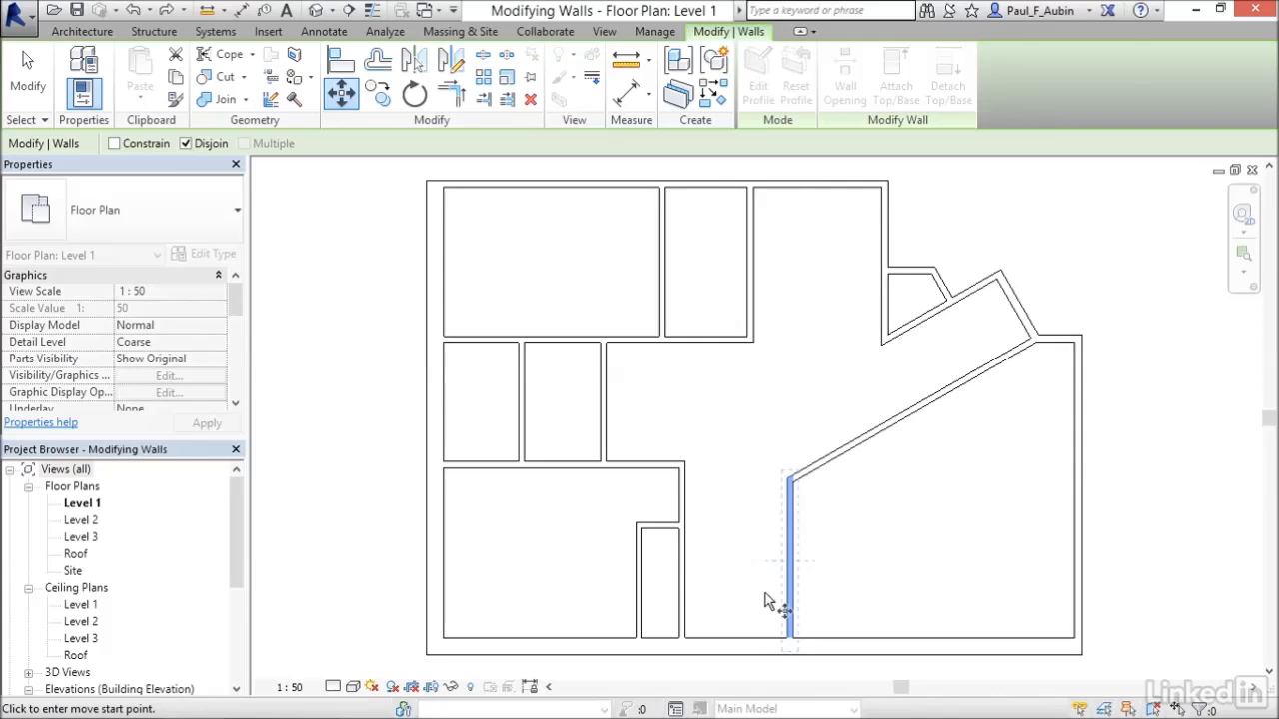
pyautogui.click(38, 90)
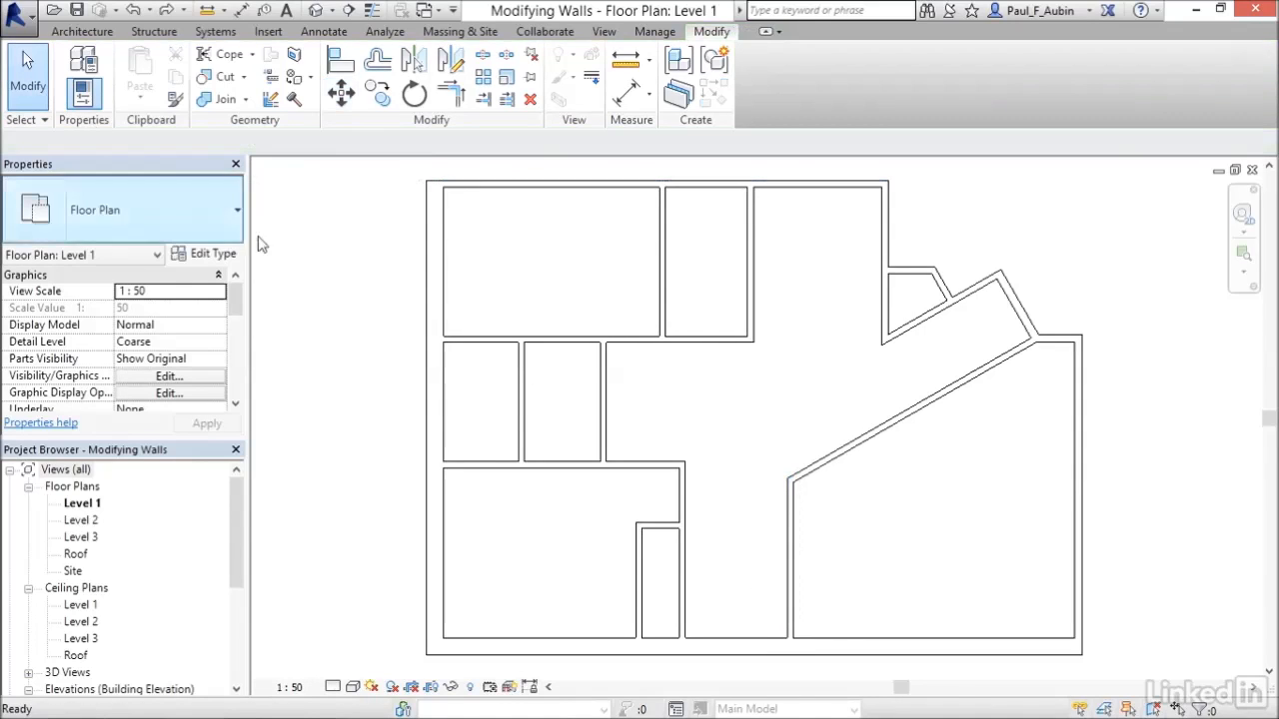
# Reposition the vertical partition wall 3750 mm from the left wall using its temporary dimension.
pyautogui.click(794, 529)
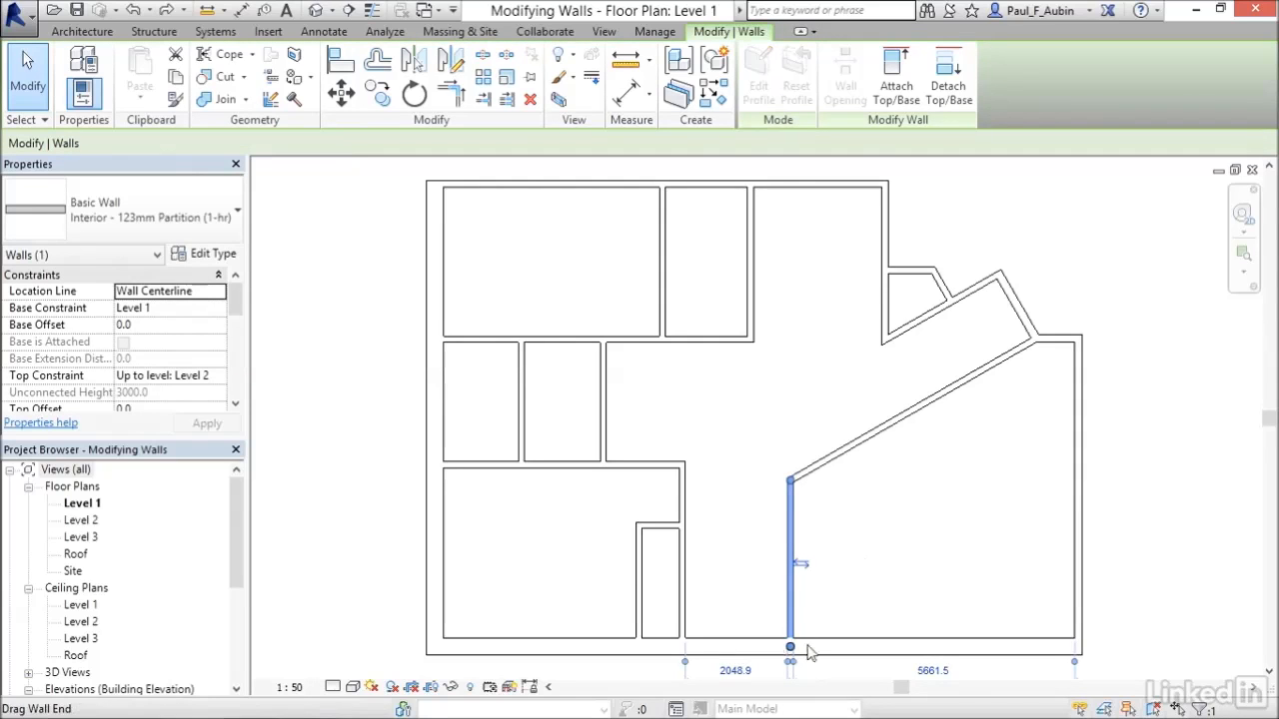
pyautogui.moveTo(875, 618); pyautogui.dragTo(879, 574, button='middle')
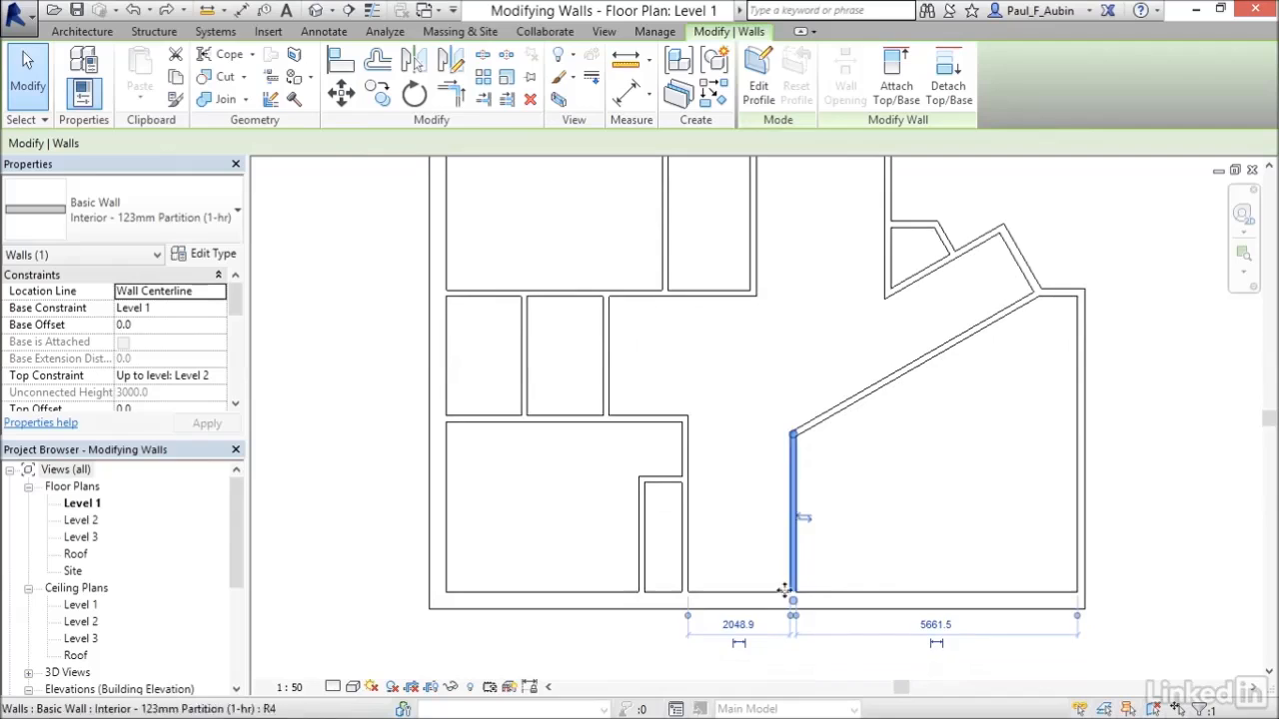
pyautogui.click(738, 625)
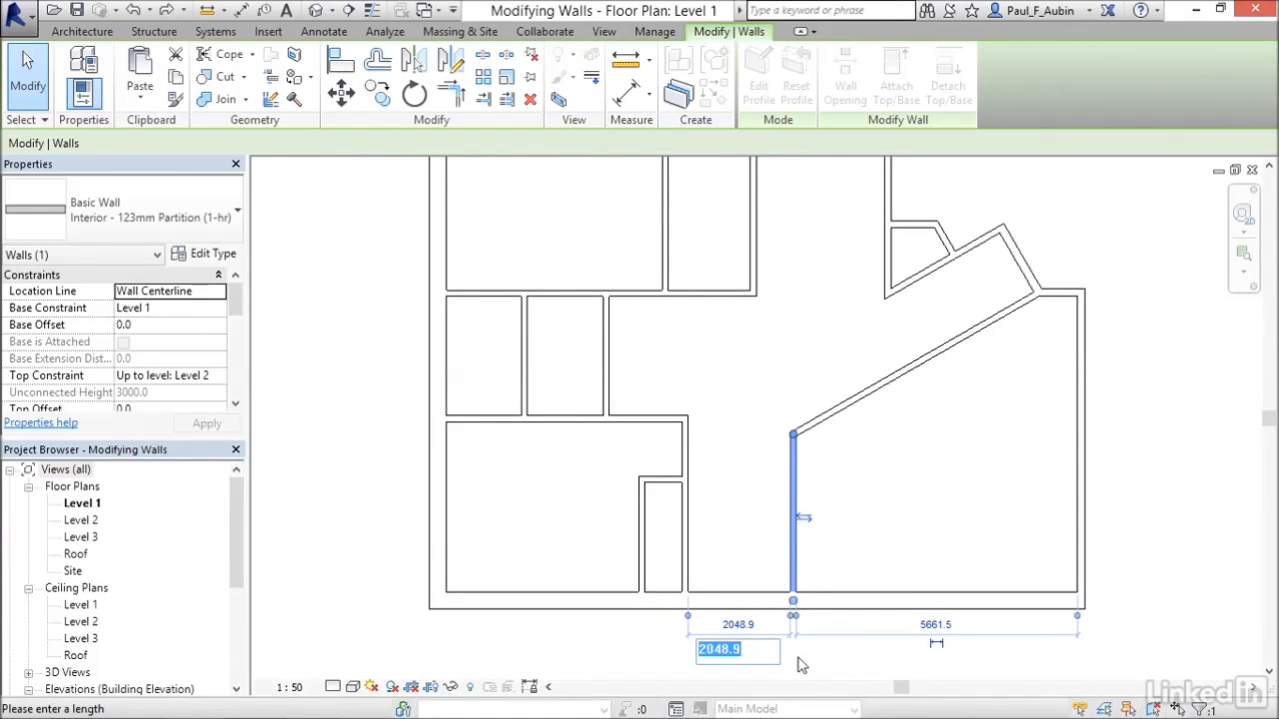
pyautogui.write('3750')
pyautogui.press('Return')
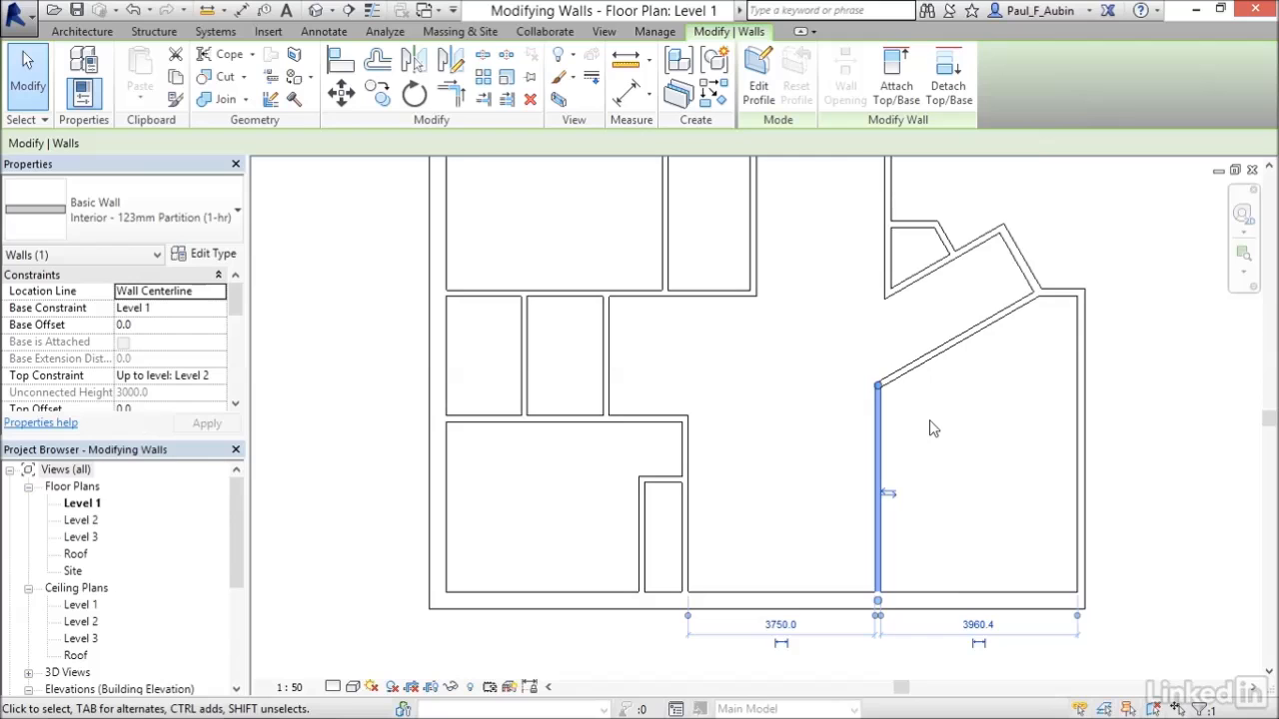
pyautogui.press('Escape')
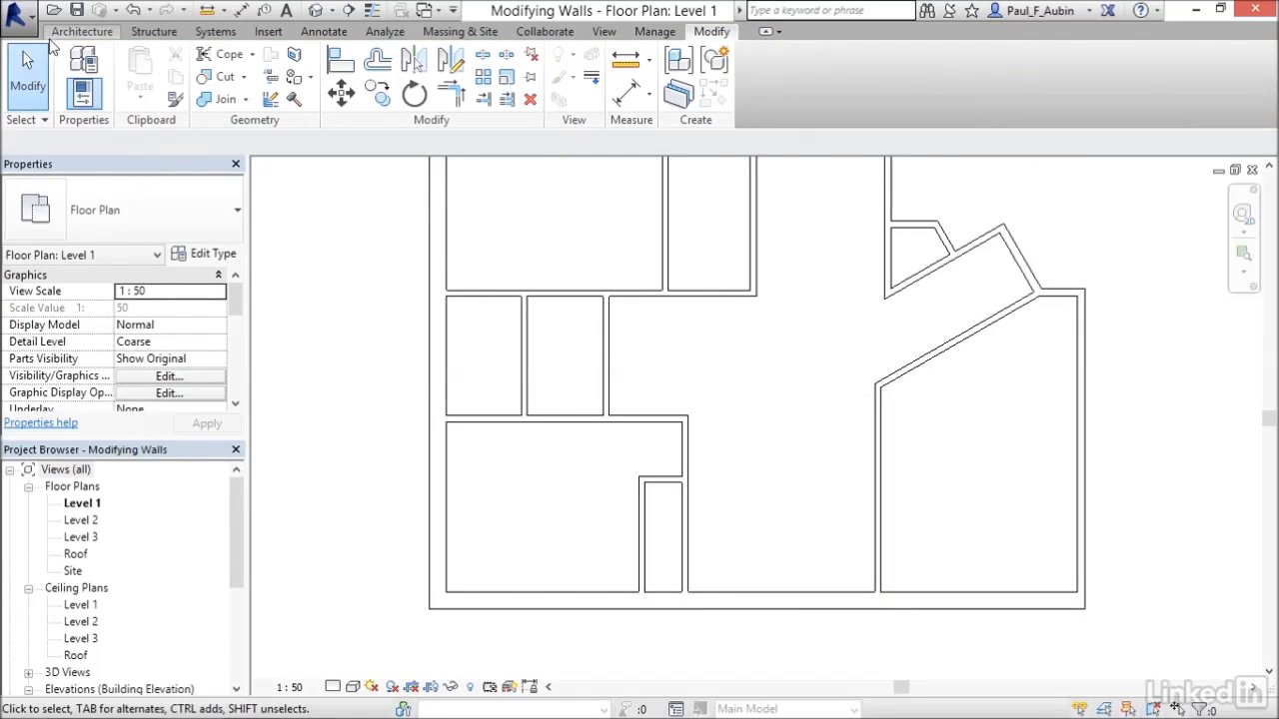
# Draw two walls forming a small closet against the lower end of the offset angled wall.
pyautogui.click(56, 34)
pyautogui.click(77, 70)
pyautogui.click(928, 358)
pyautogui.click(929, 430)
pyautogui.click(879, 431)
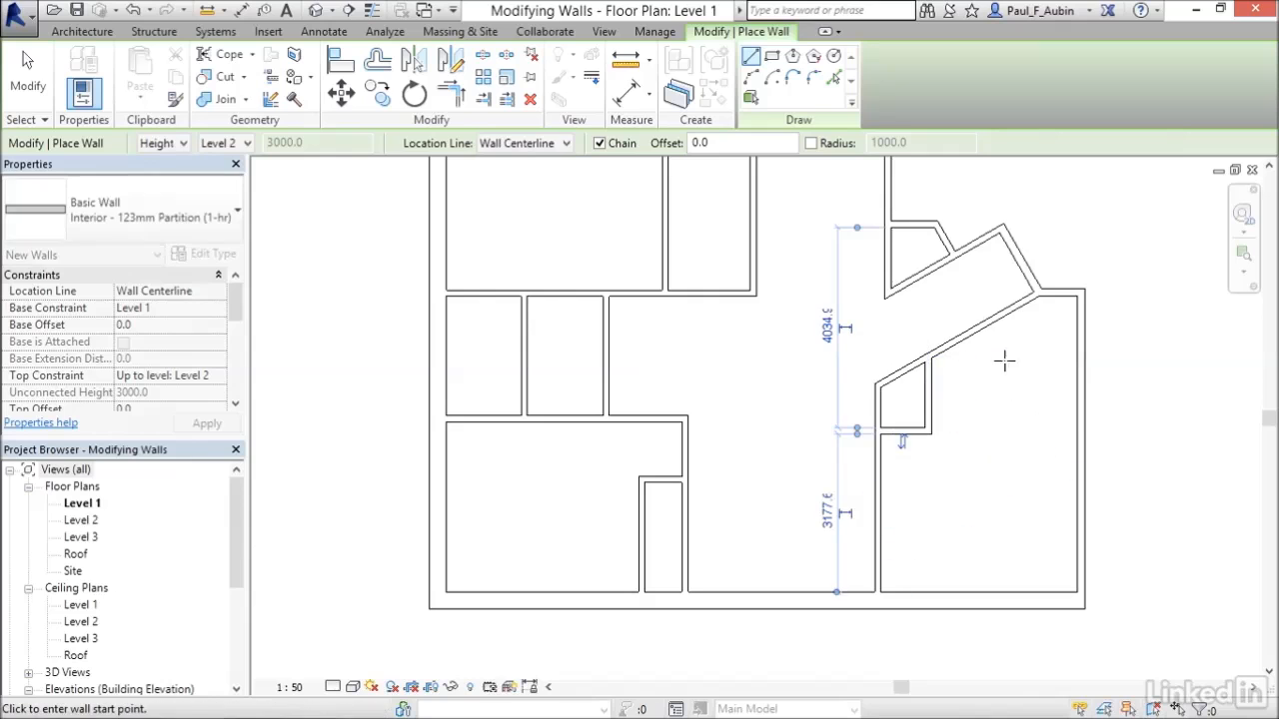
# Draw an L-shaped wall from the angled wall down about 1900 mm and across to the exterior wall.
pyautogui.click(978, 330)
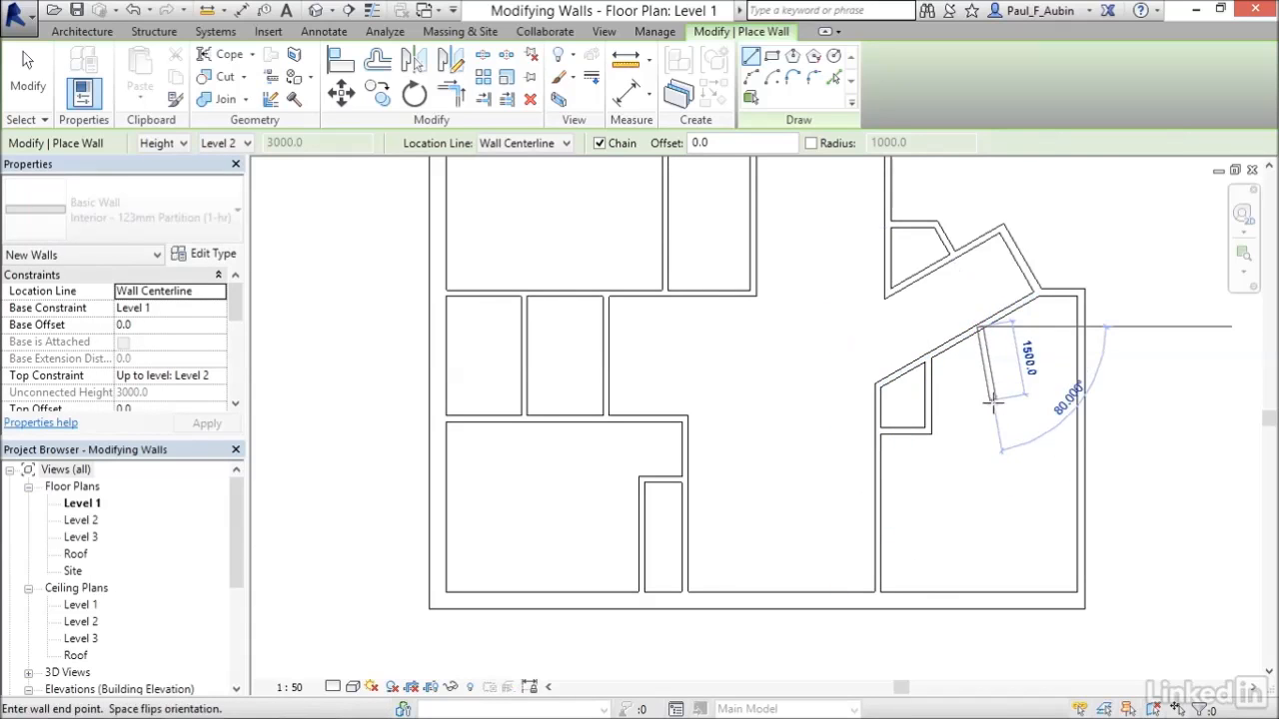
pyautogui.click(980, 465)
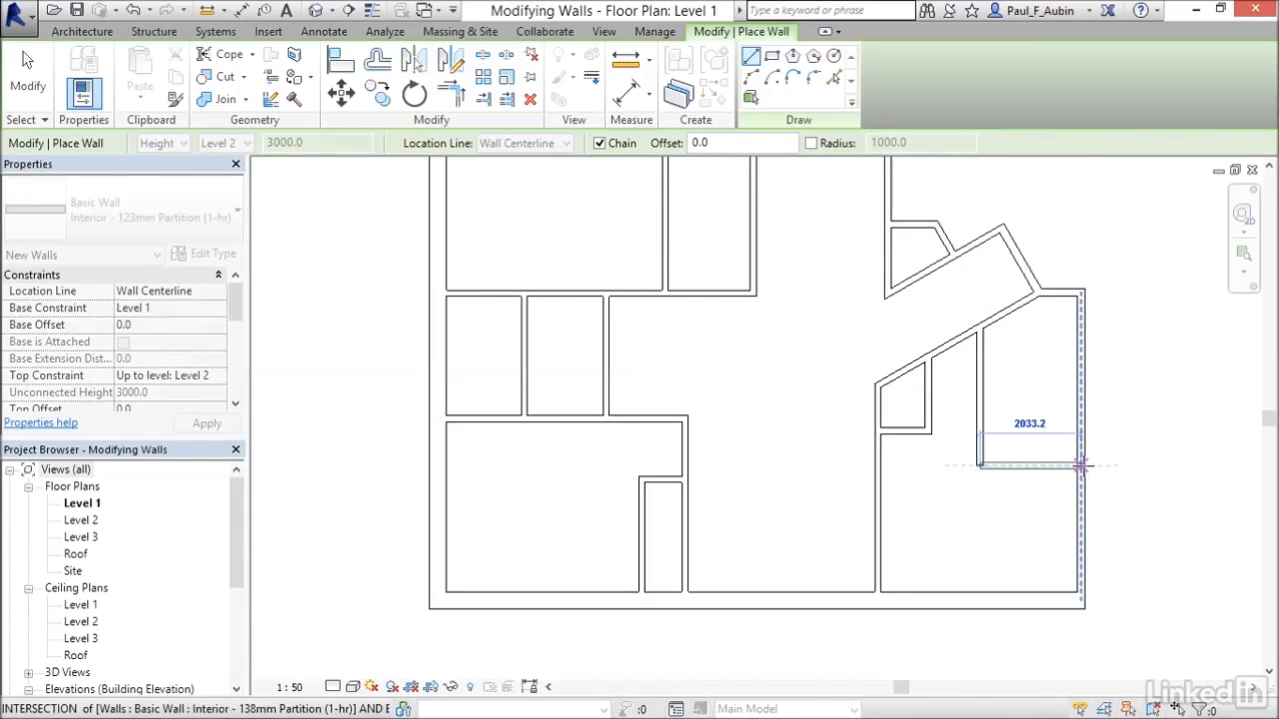
pyautogui.click(1079, 464)
pyautogui.press('Escape')
pyautogui.click(27, 75)
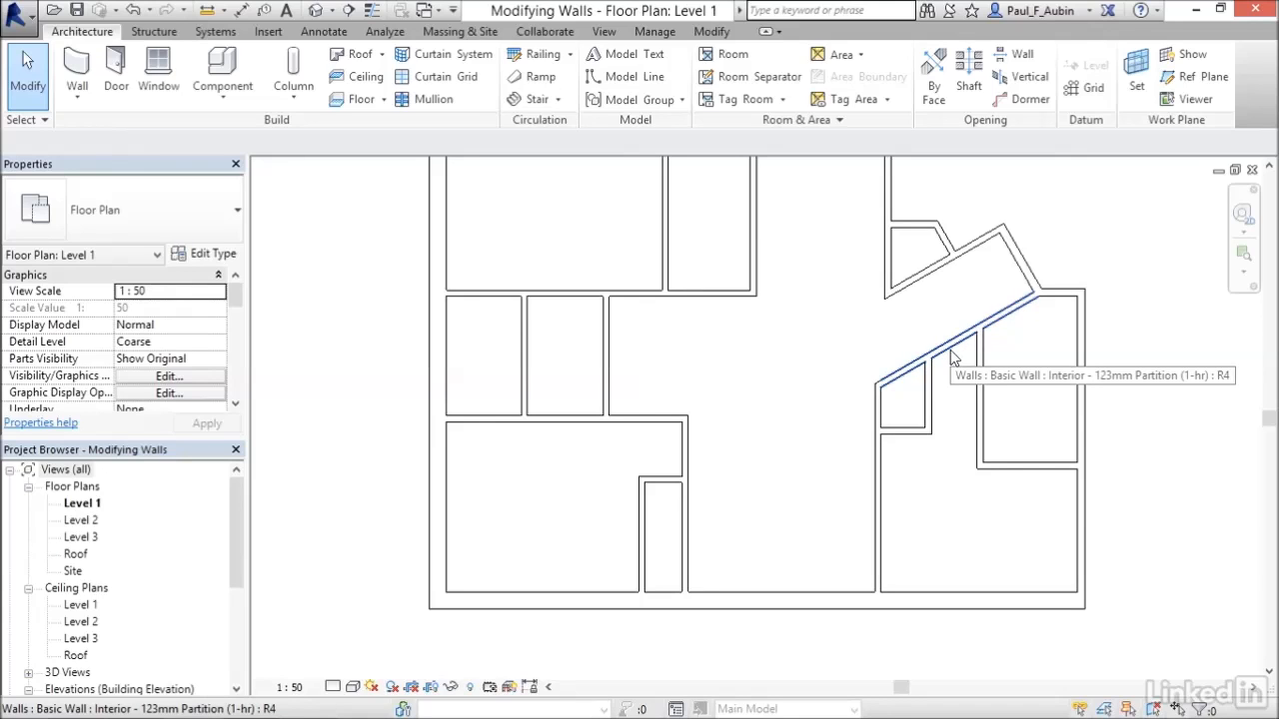
# Split the offset angled wall just above the closet and select its upper segment.
pyautogui.click(710, 31)
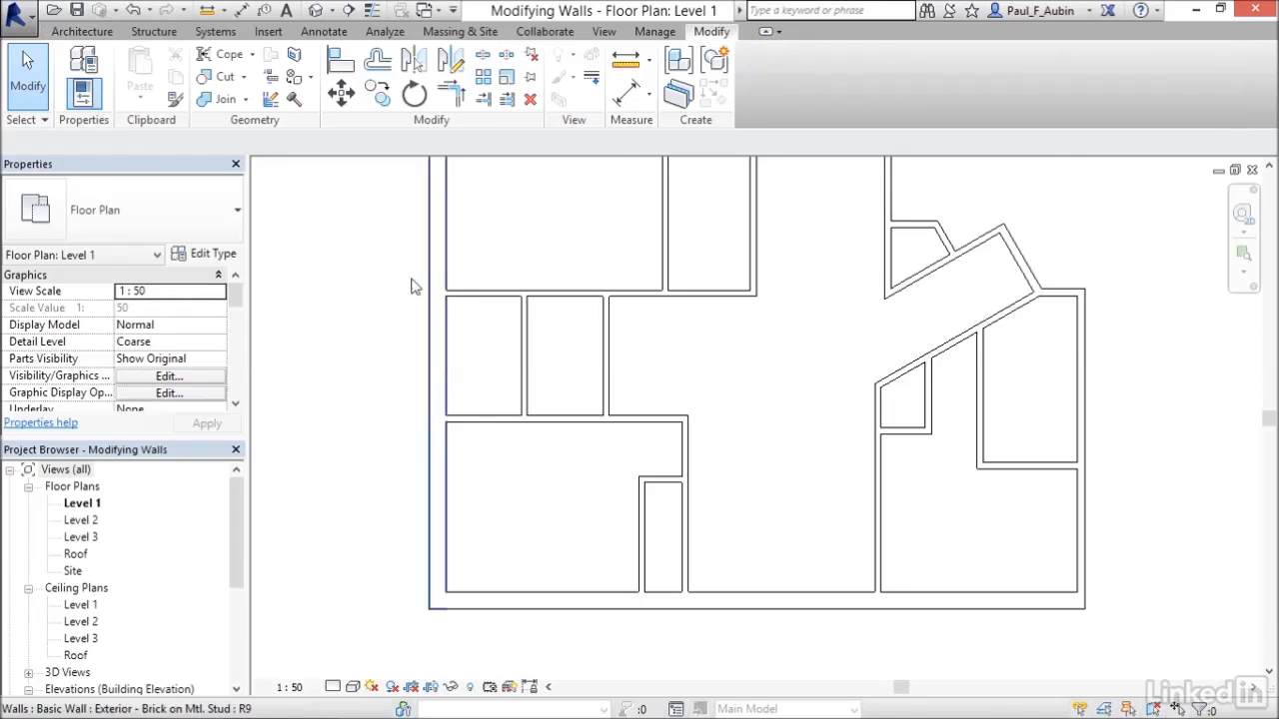
pyautogui.click(482, 58)
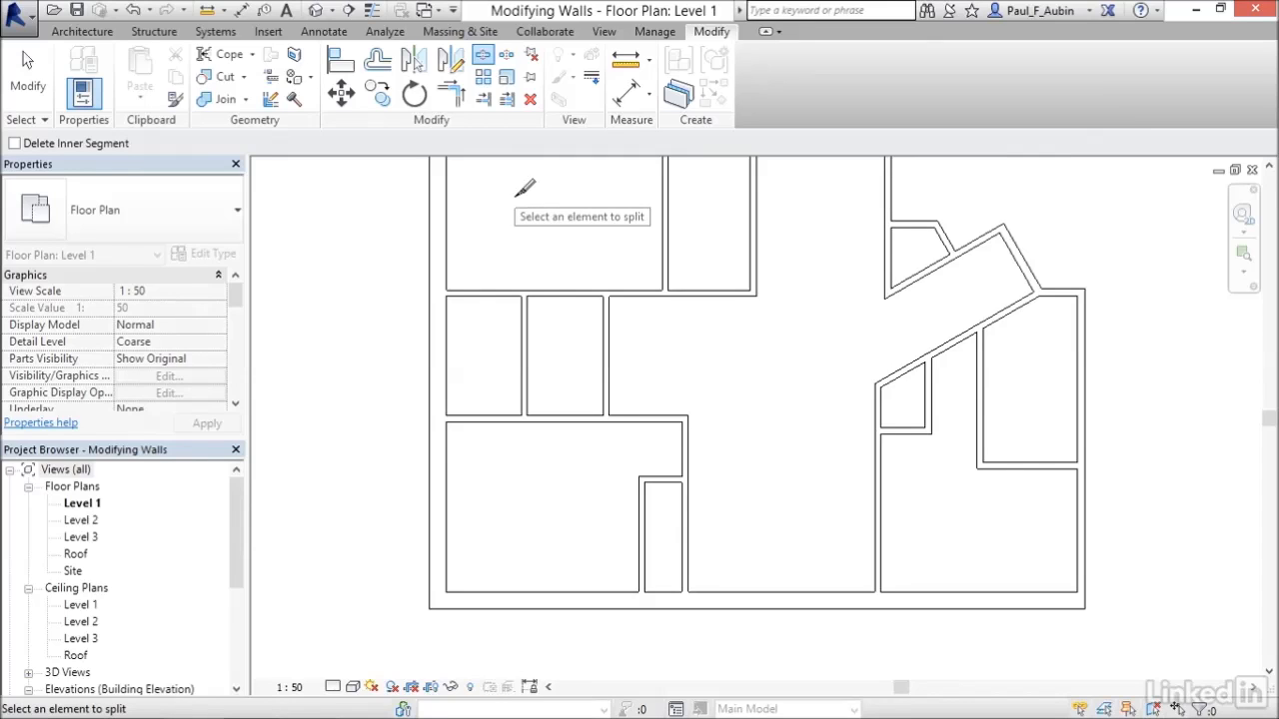
pyautogui.click(947, 341)
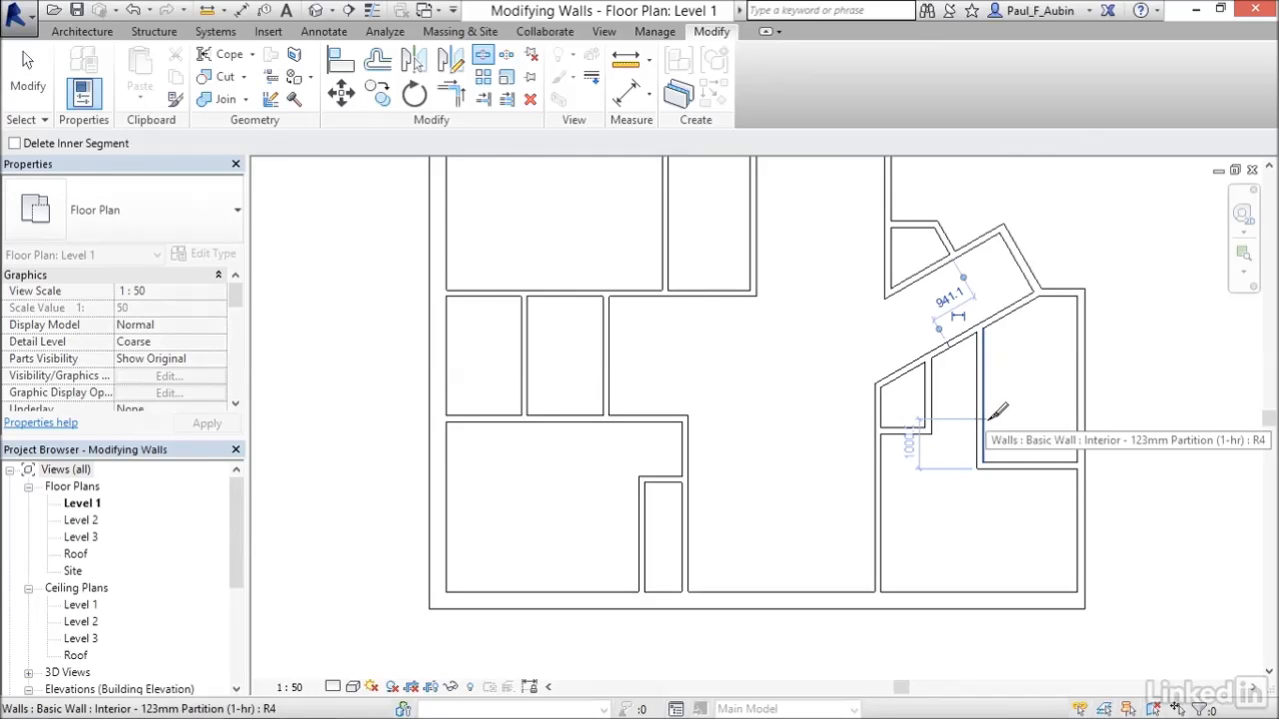
pyautogui.press('Escape')
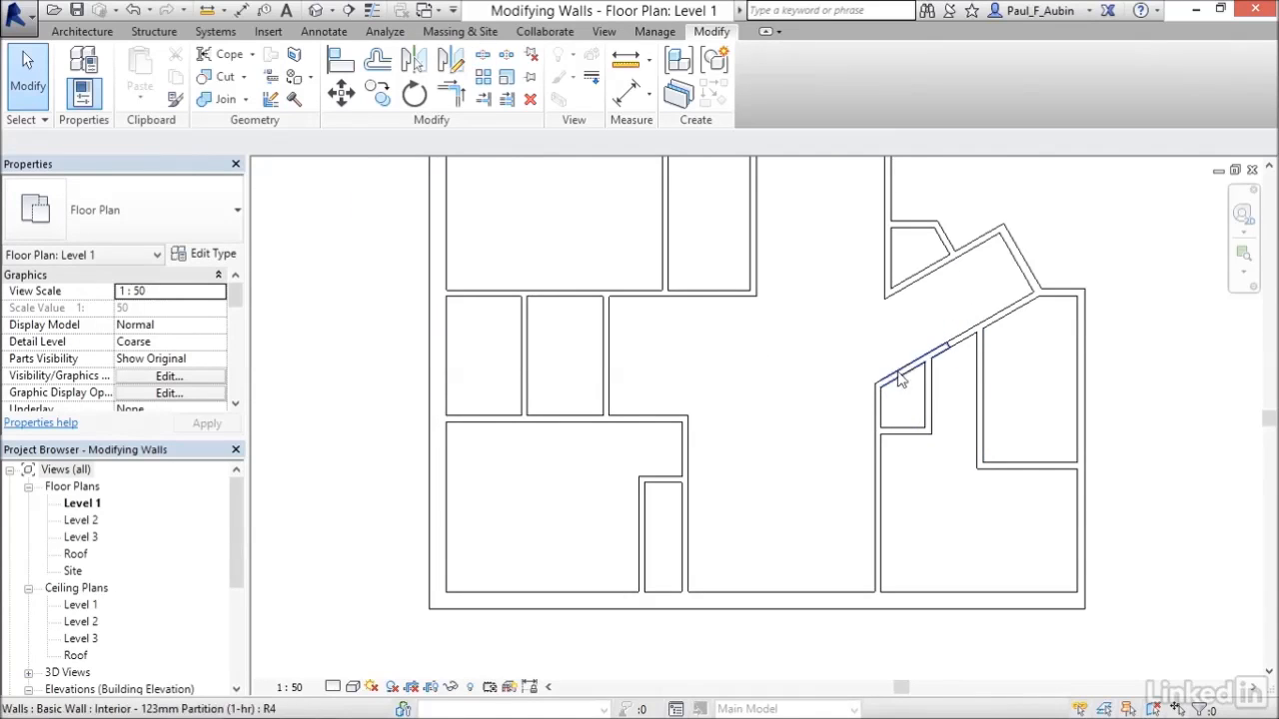
pyautogui.click(944, 350)
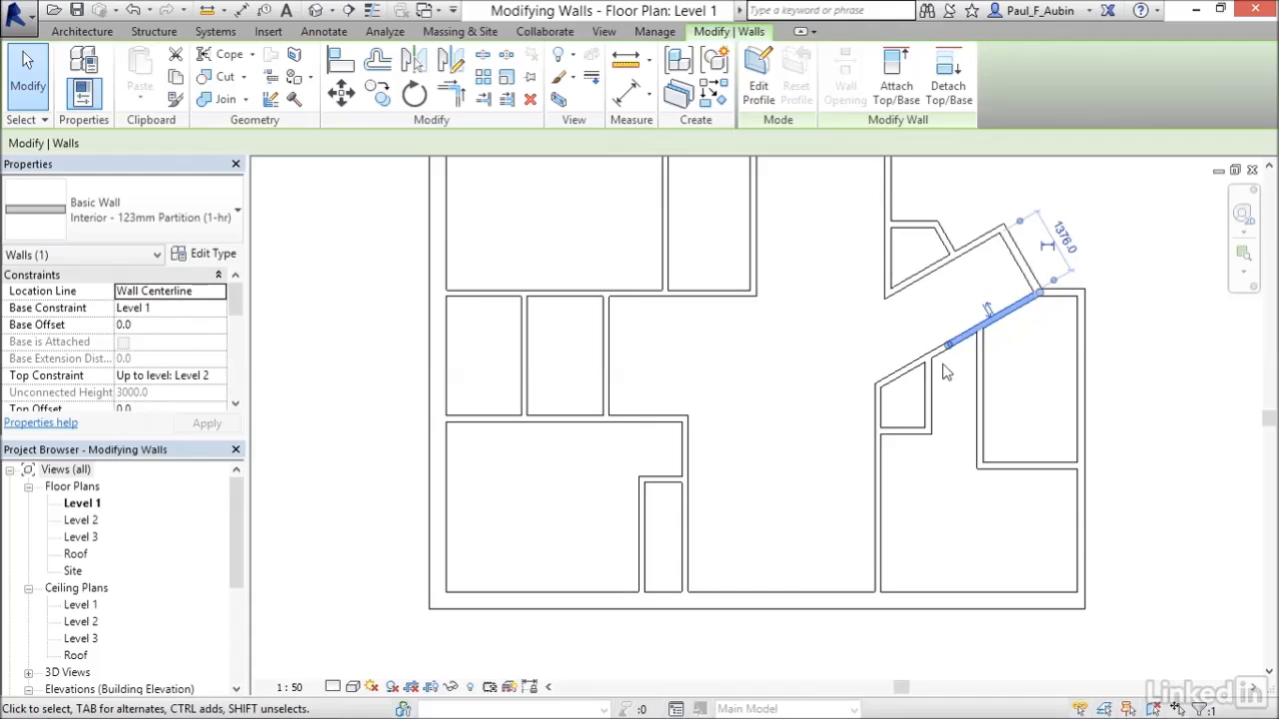
pyautogui.press('Escape')
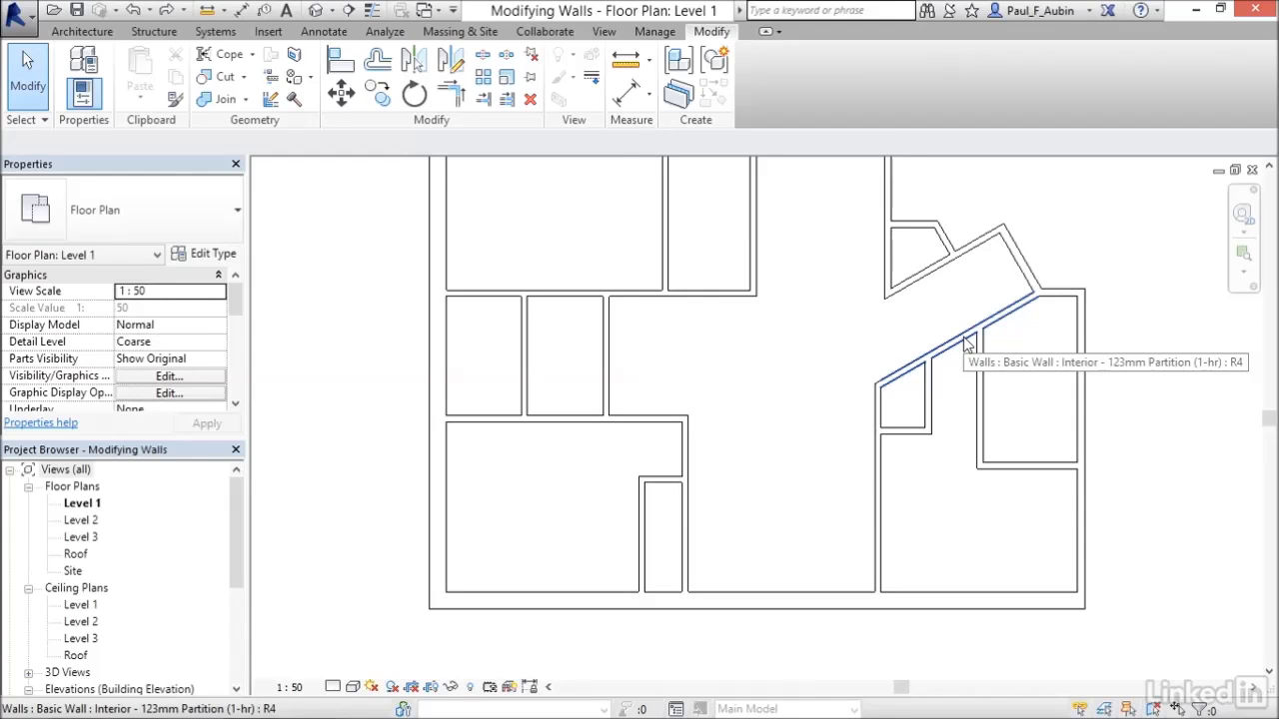
# Remove the angled wall segment between the closet and the L-shaped wall using Split with Delete Inner Segment.
pyautogui.click(483, 57)
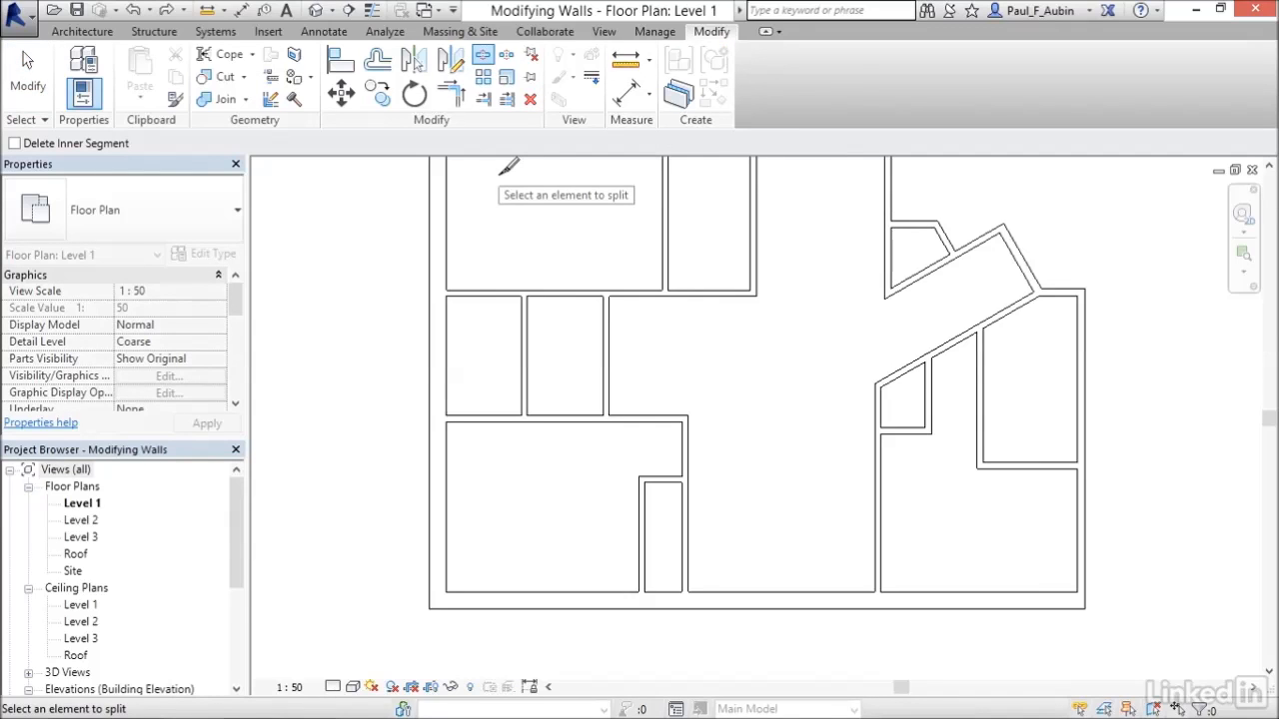
pyautogui.click(14, 143)
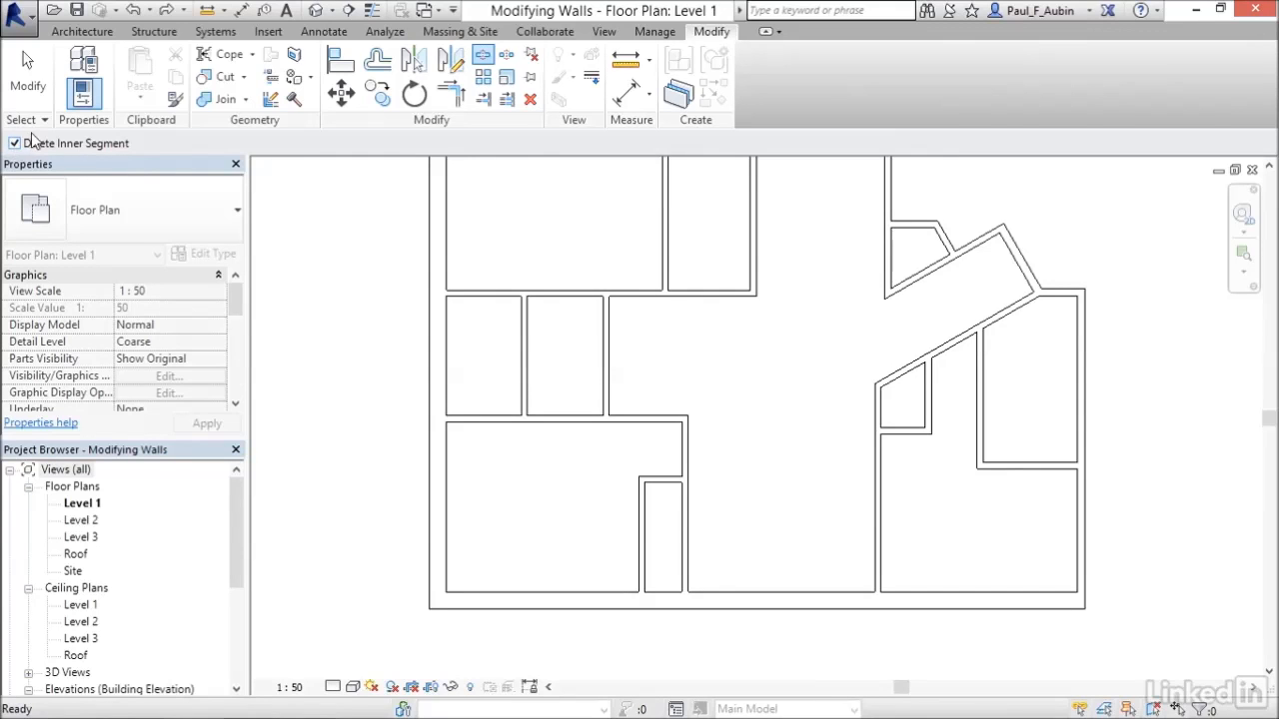
pyautogui.click(932, 352)
pyautogui.click(985, 321)
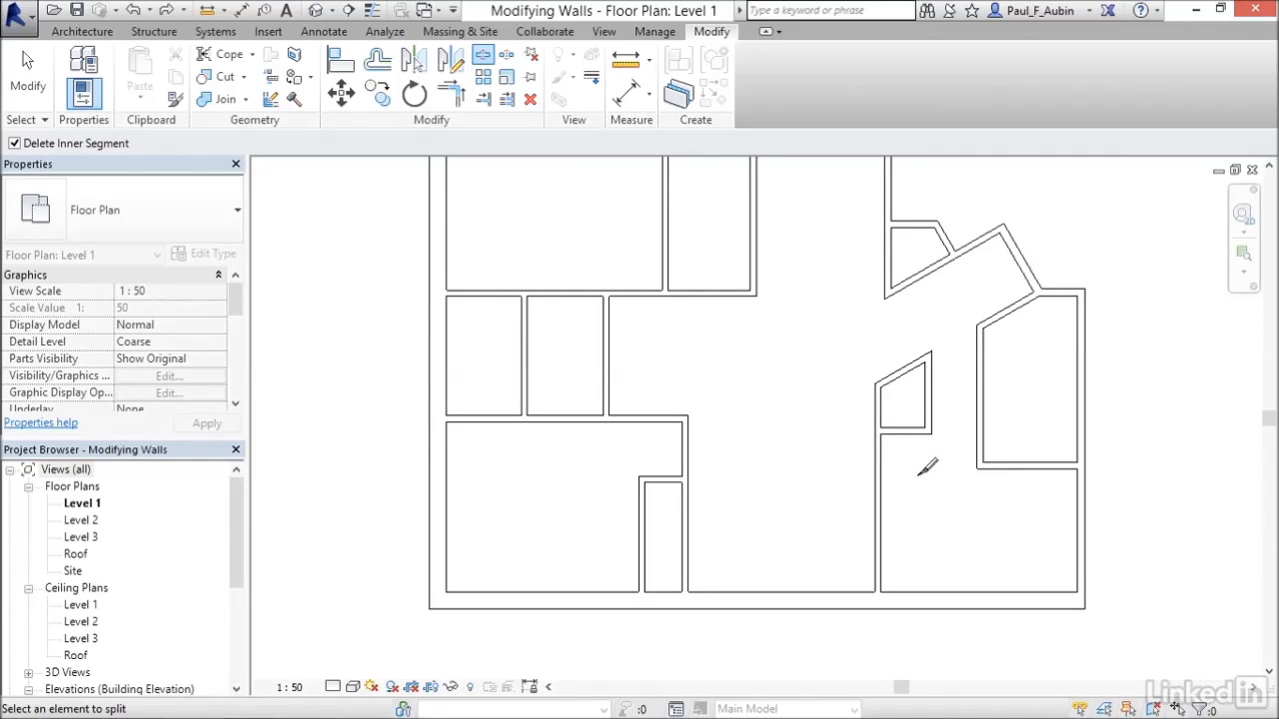
pyautogui.press('Escape')
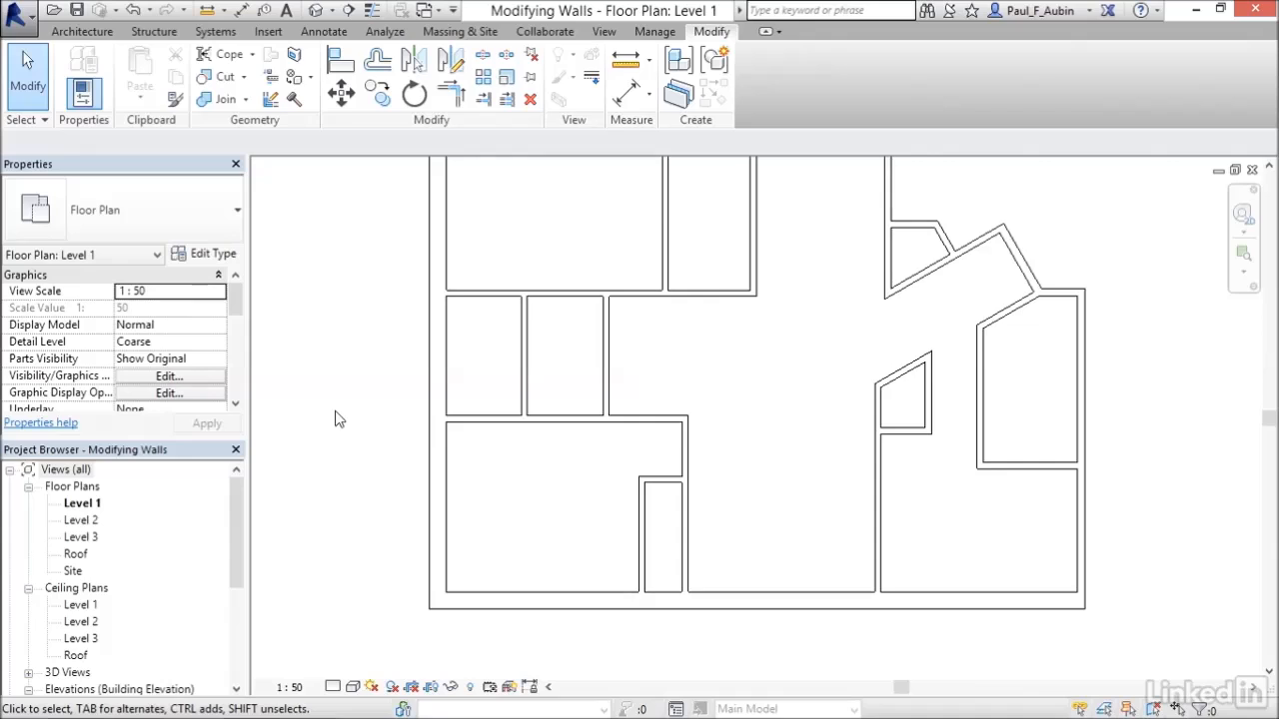